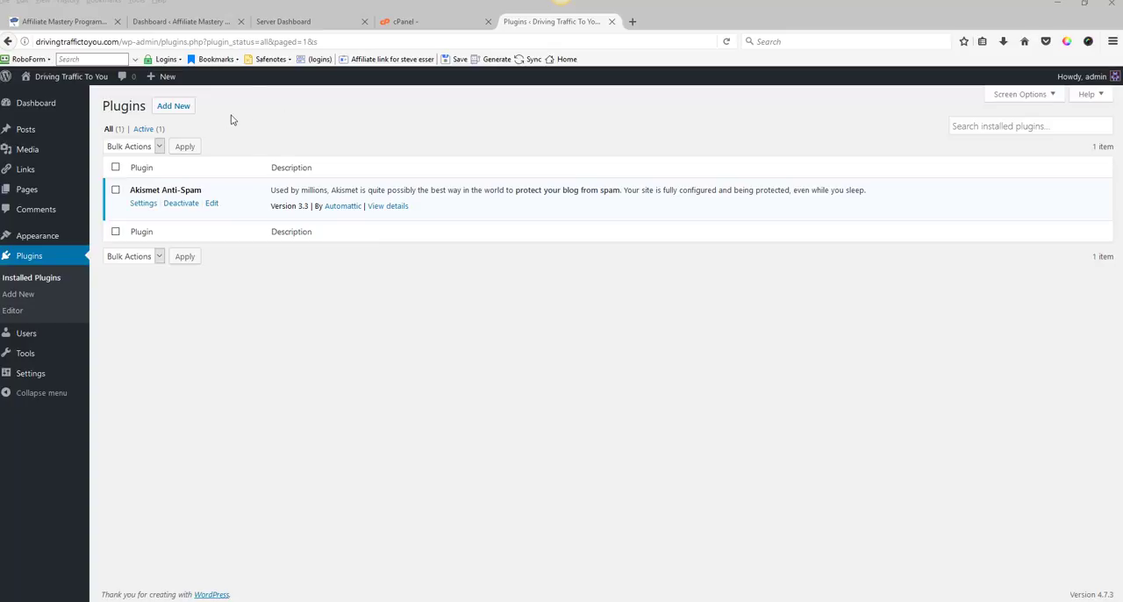
{"action": "left_click", "coordinate": [30, 106]}
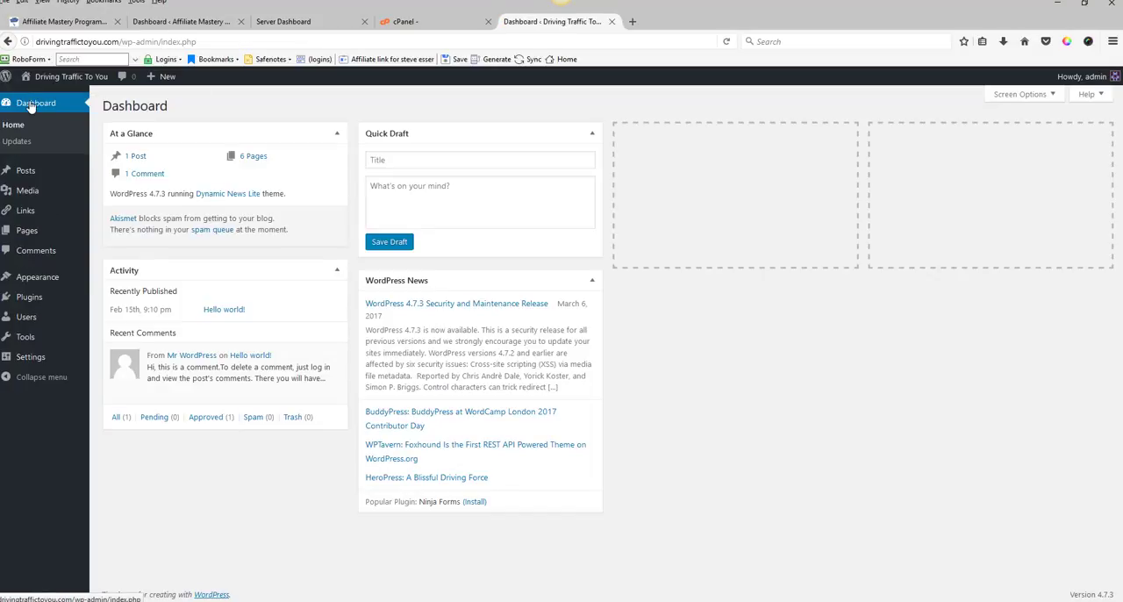
{"action": "mouse_move", "coordinate": [33, 303]}
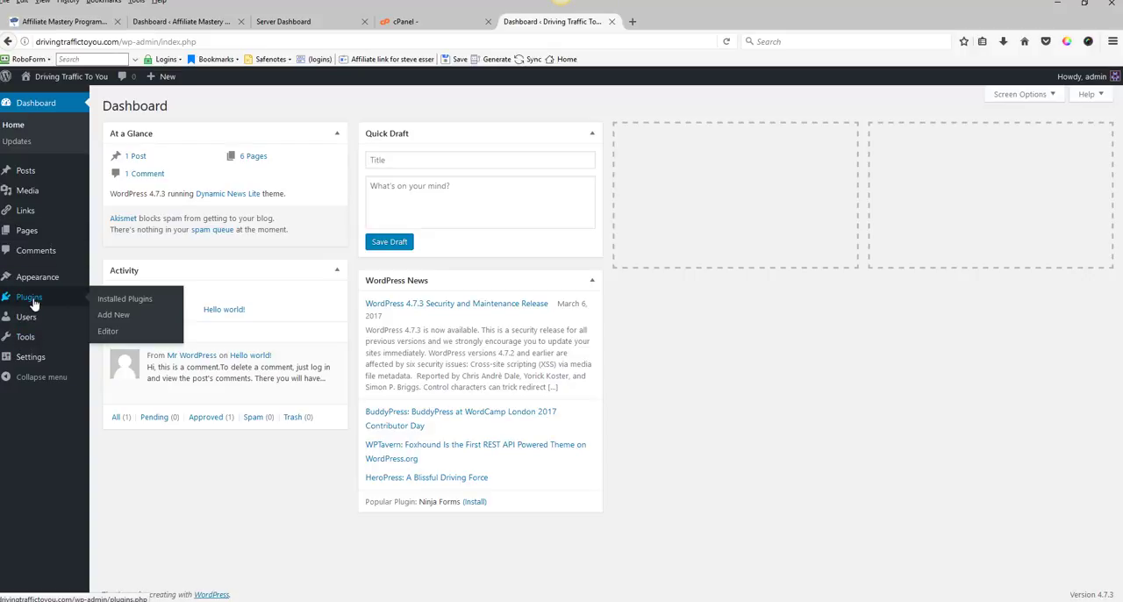
{"action": "left_click", "coordinate": [110, 301]}
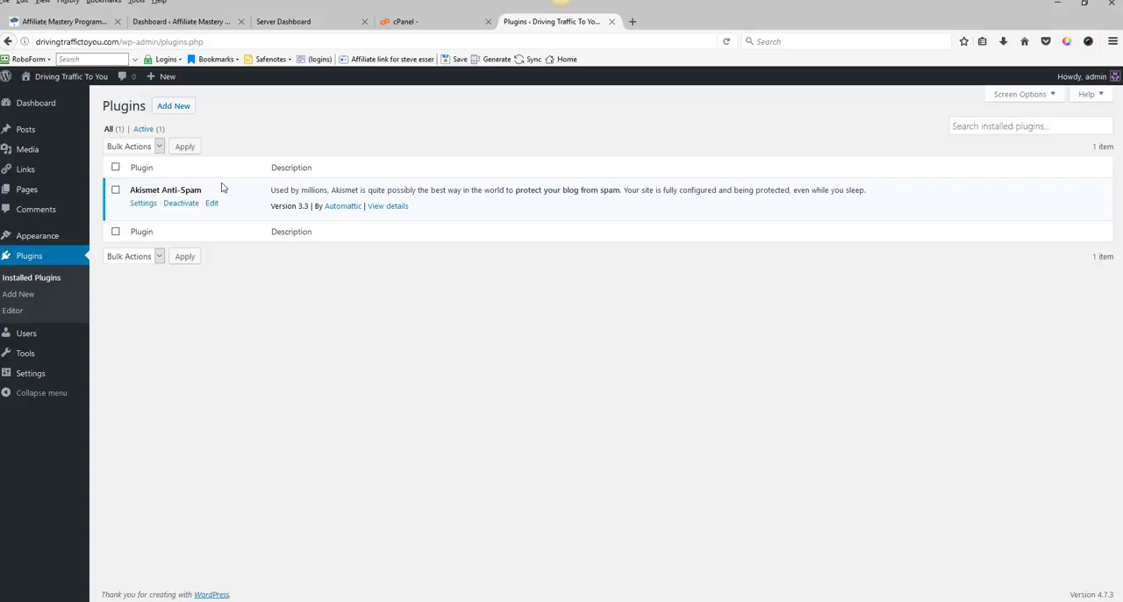
Step: Install and activate the Jetpack by WordPress.com plugin from the Add Plugins page
{"action": "left_click", "coordinate": [174, 109]}
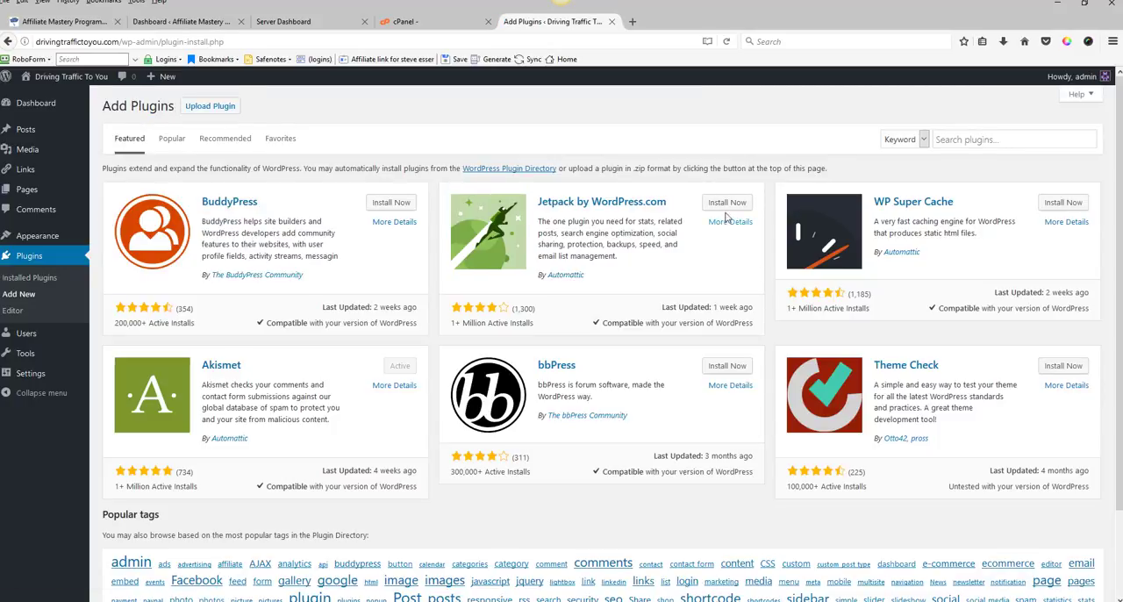
{"action": "left_click", "coordinate": [731, 204]}
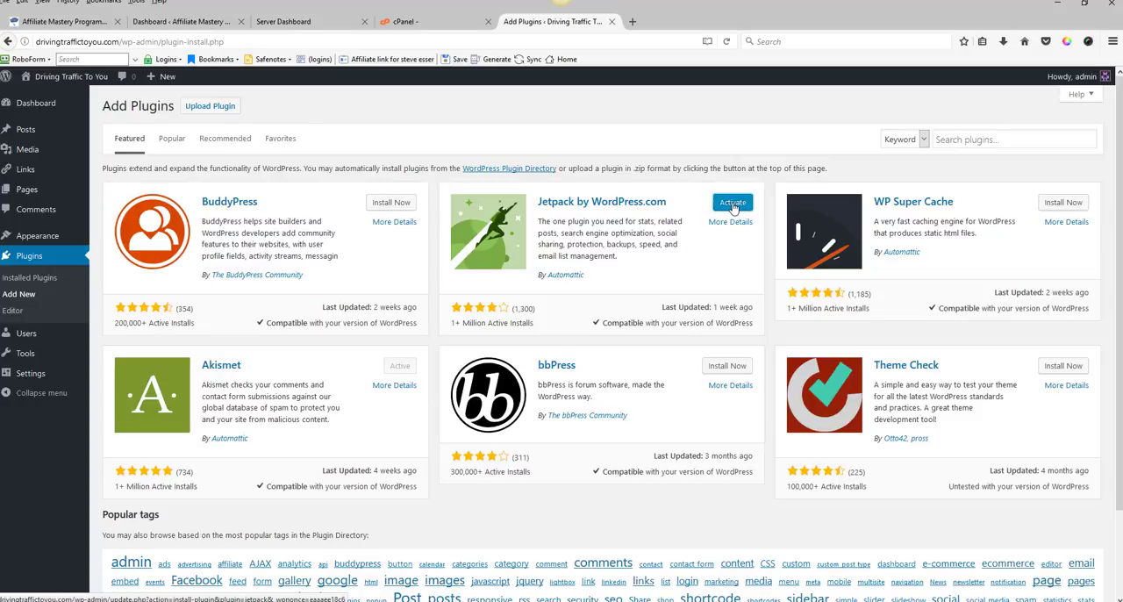
{"action": "left_click", "coordinate": [733, 207]}
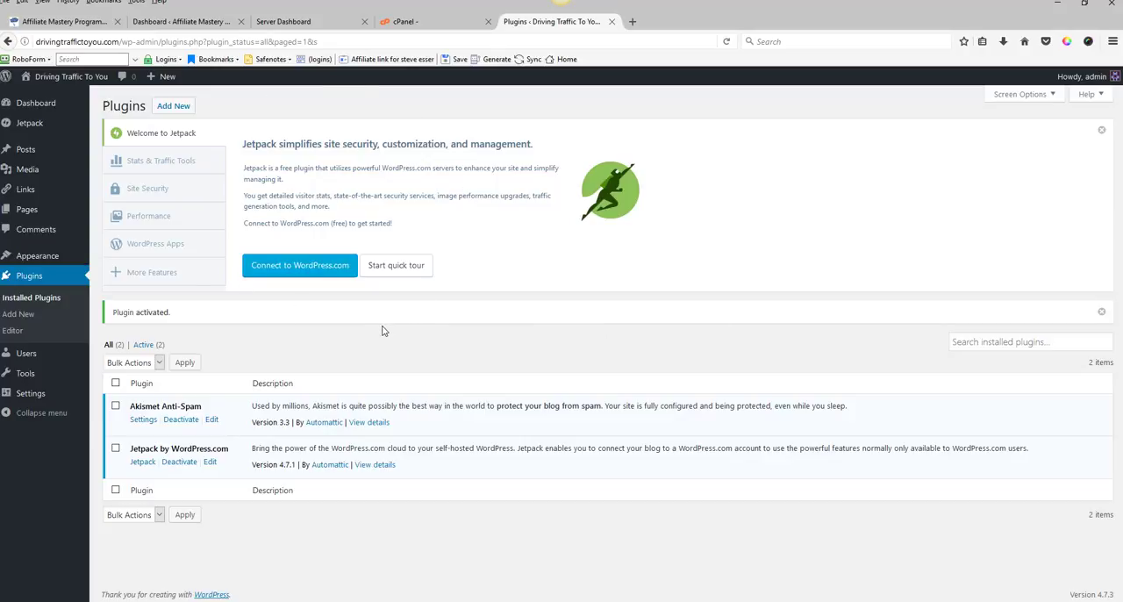
Step: Connect Jetpack to WordPress.com, approve the connection, choose the Free plan and activate the recommended features
{"action": "left_click", "coordinate": [290, 271]}
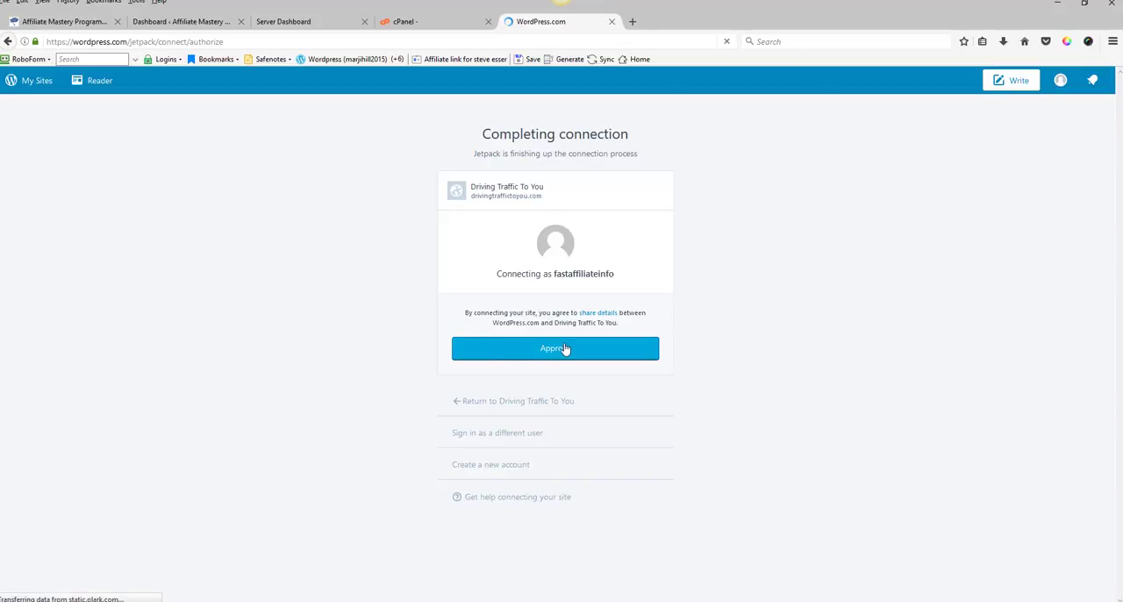
{"action": "left_click", "coordinate": [564, 348]}
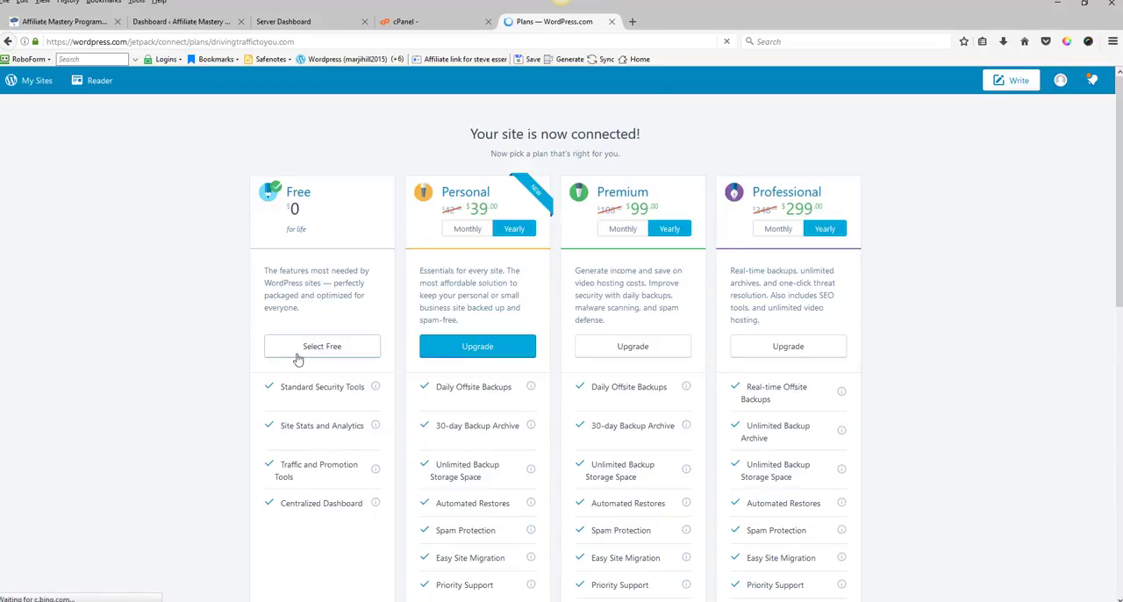
{"action": "left_click", "coordinate": [307, 348]}
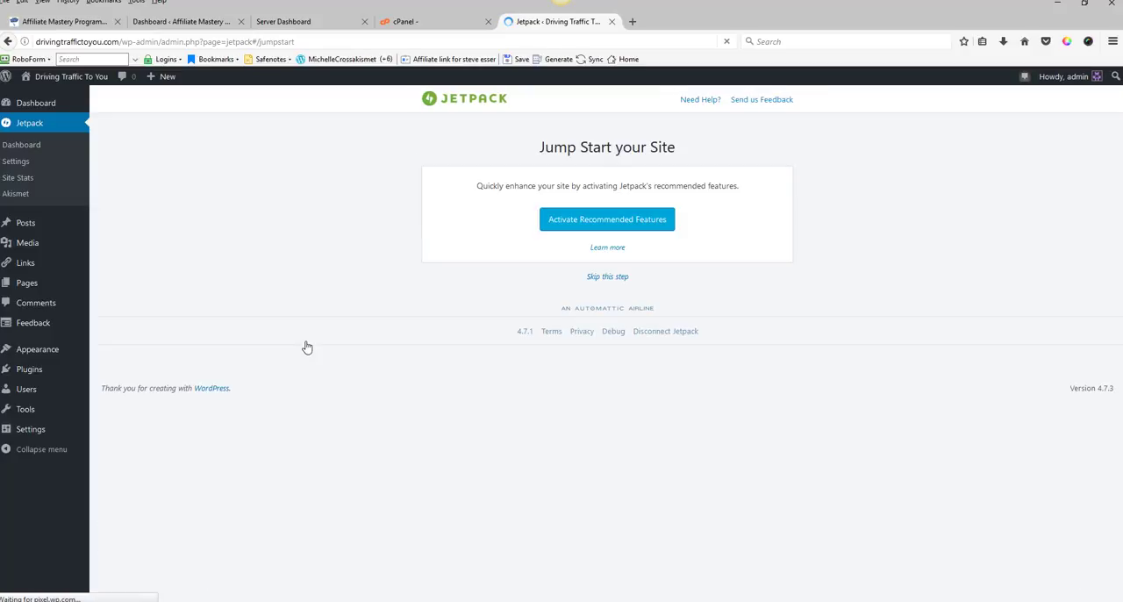
{"action": "left_click", "coordinate": [592, 224]}
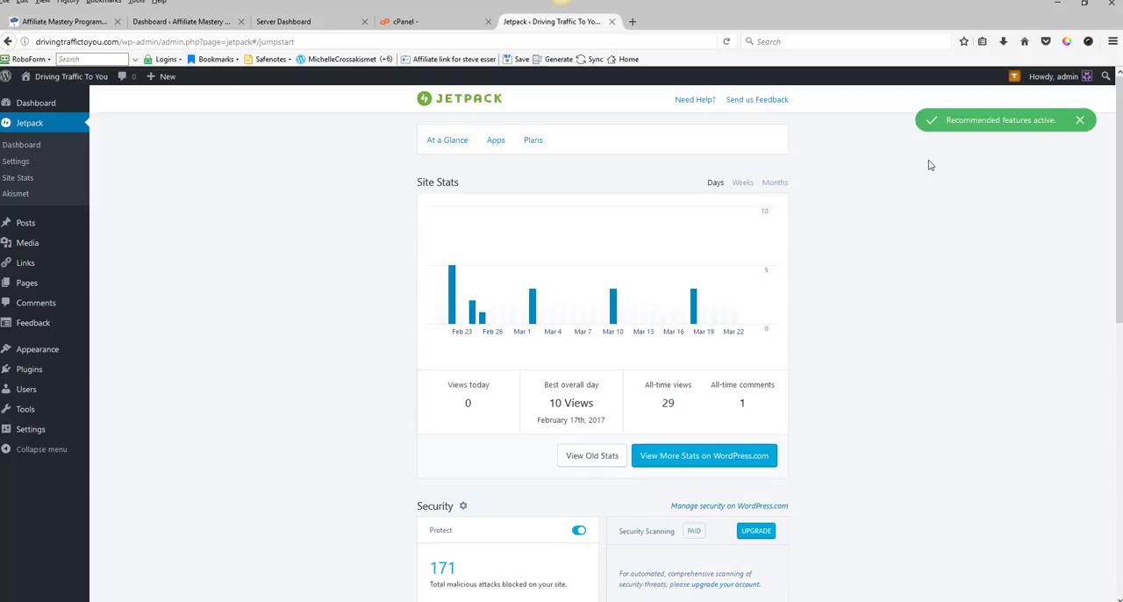
Step: Enable Infinite Scroll and Mobile Theme in Jetpack's Appearance settings and expand the Mobile Theme options
{"action": "left_click", "coordinate": [14, 163]}
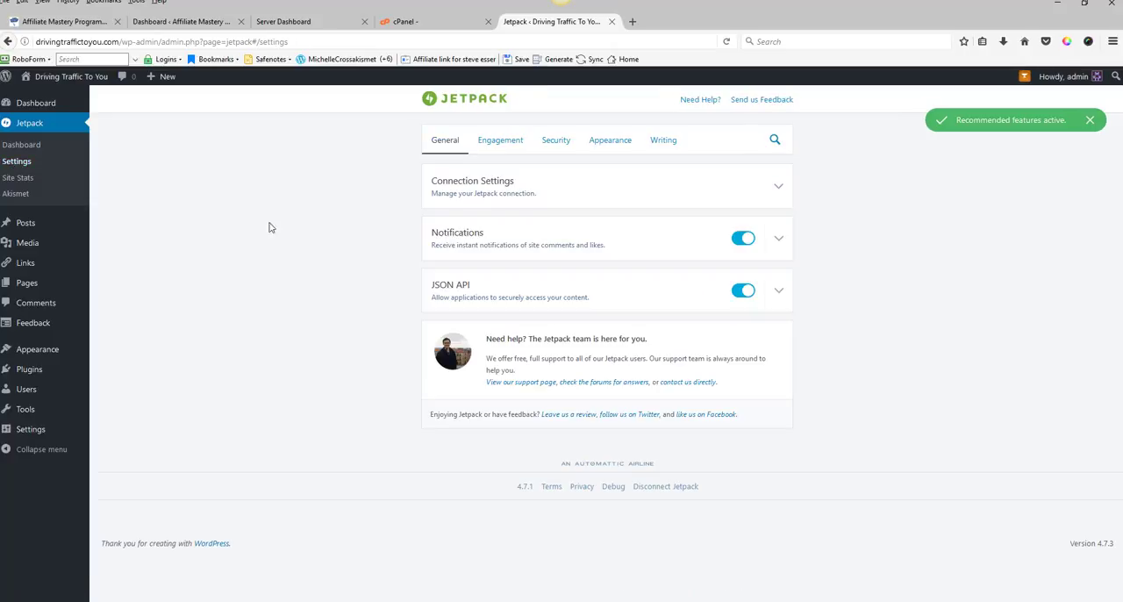
{"action": "left_click", "coordinate": [611, 143]}
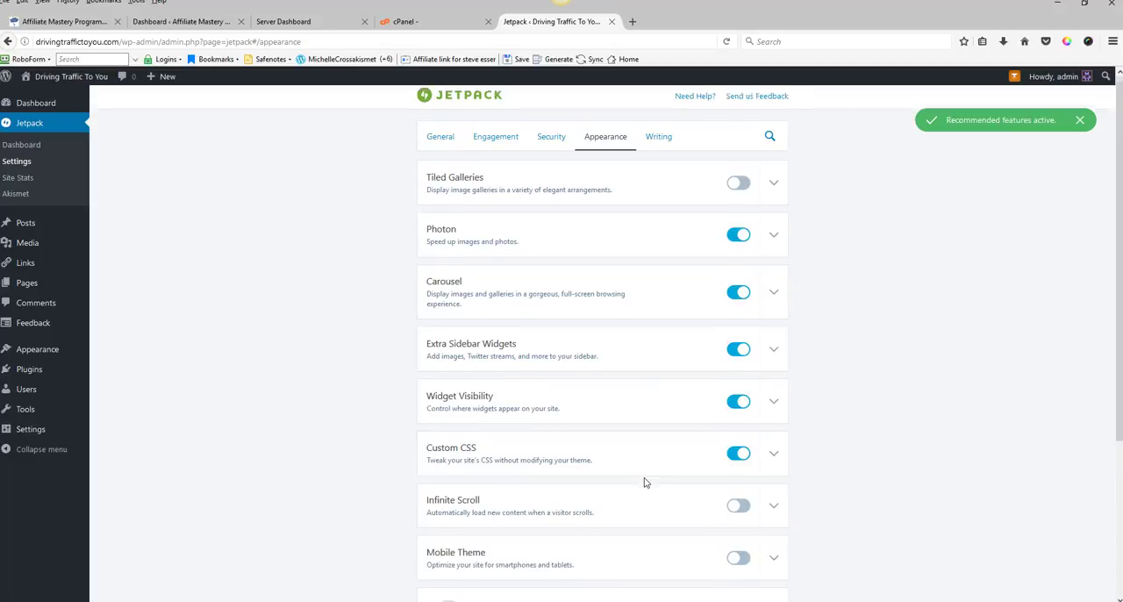
{"action": "scroll", "coordinate": [644, 482], "scroll_direction": "down", "scroll_amount": 3}
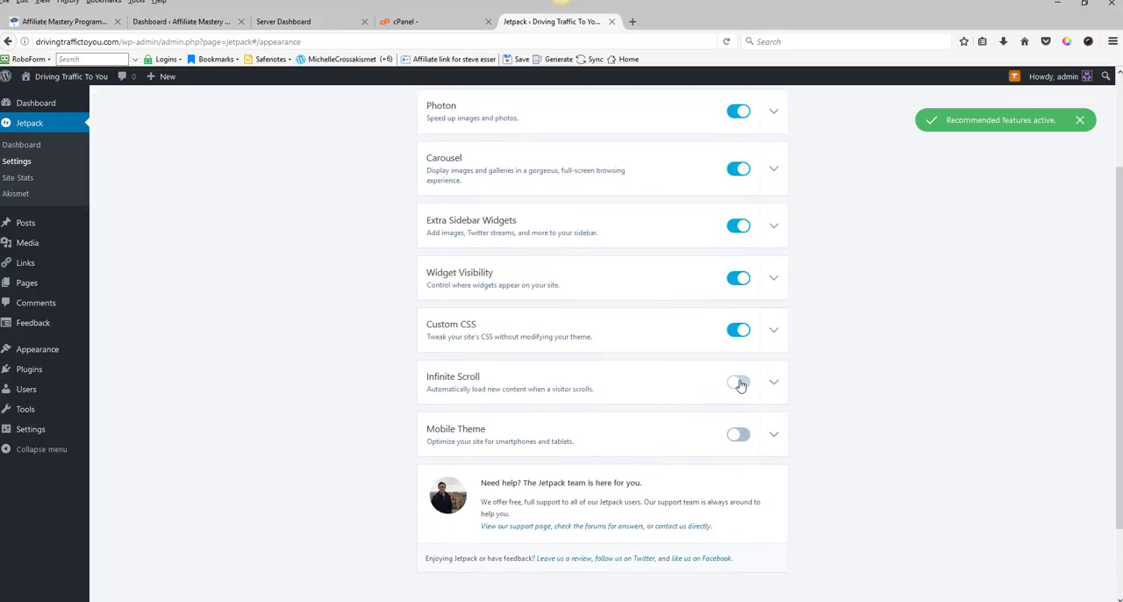
{"action": "left_click", "coordinate": [740, 383]}
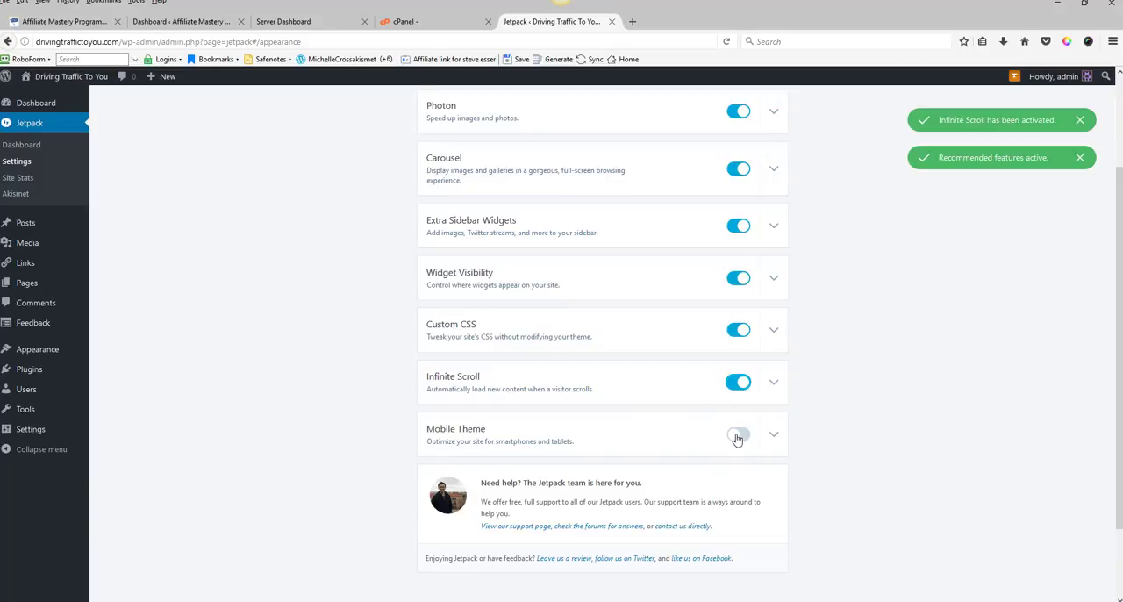
{"action": "left_click", "coordinate": [737, 436]}
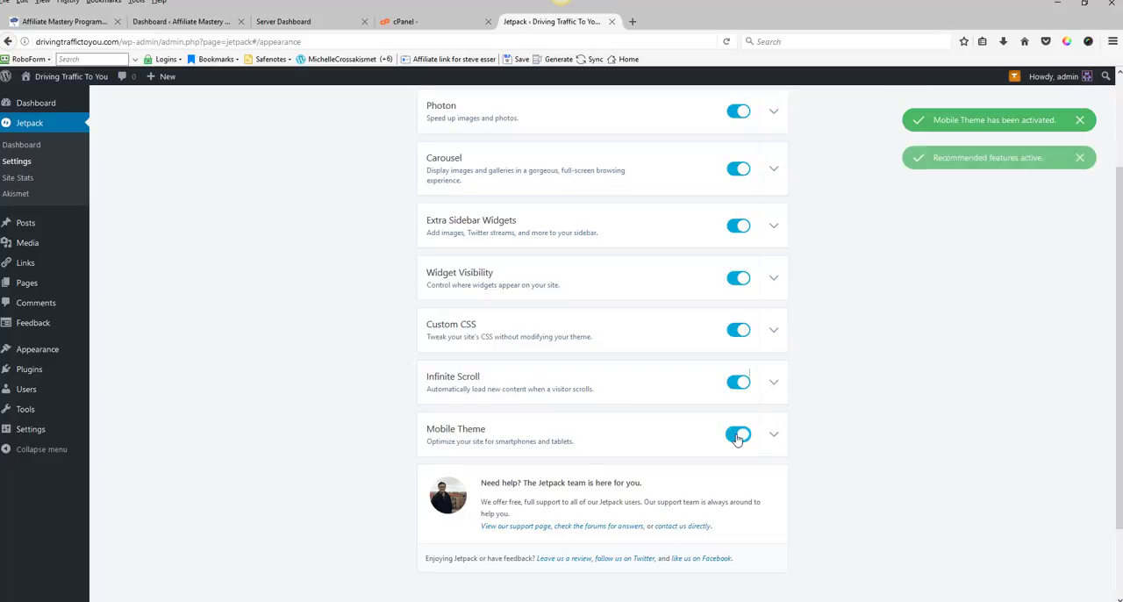
{"action": "left_click", "coordinate": [774, 436]}
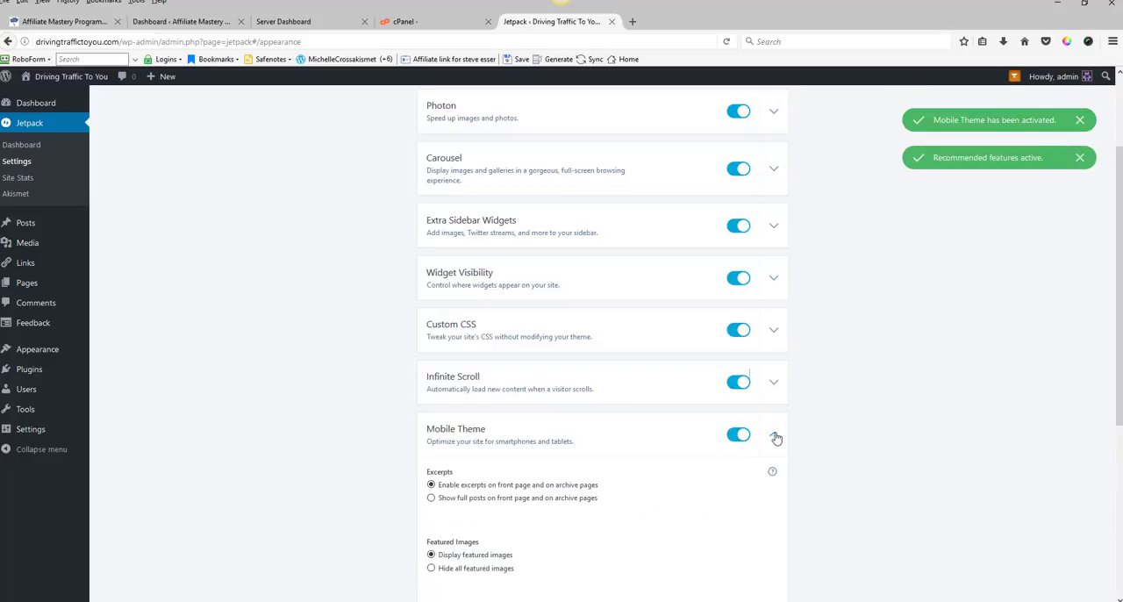
{"action": "scroll", "coordinate": [675, 492], "scroll_direction": "down", "scroll_amount": 3}
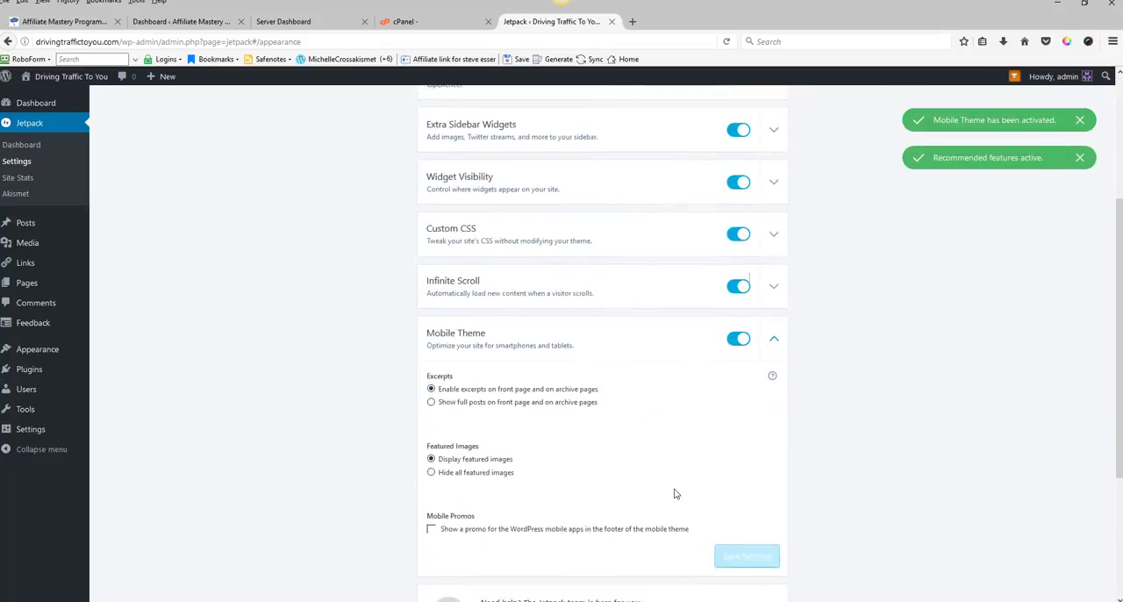
{"action": "scroll", "coordinate": [667, 456], "scroll_direction": "down", "scroll_amount": 2}
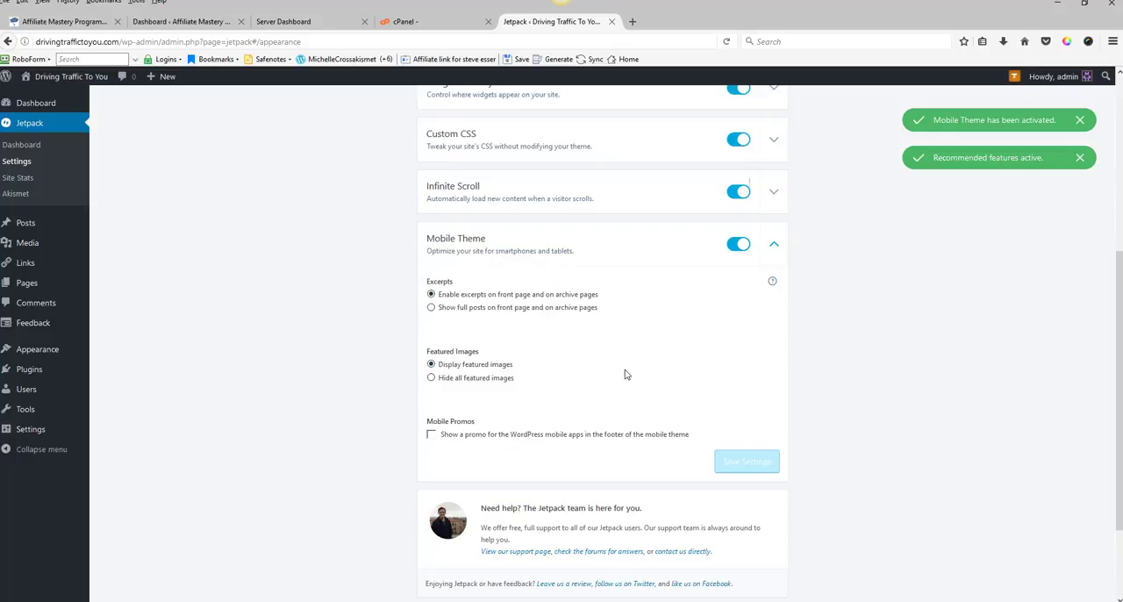
{"action": "scroll", "coordinate": [616, 378], "scroll_direction": "up", "scroll_amount": 5}
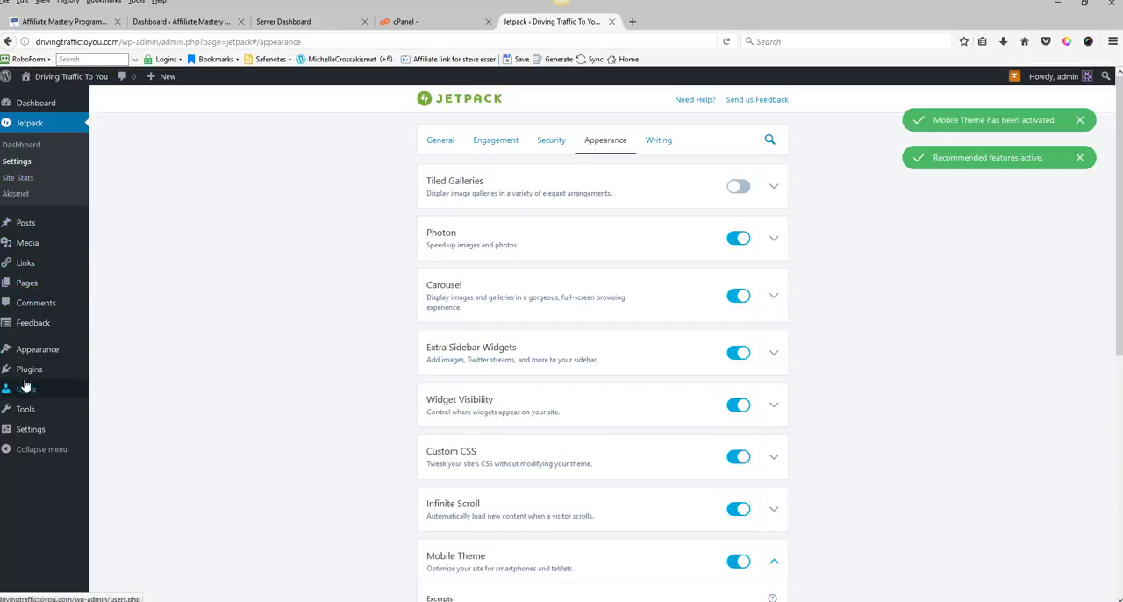
Step: Search the plugin directory for all in one seo pack, then install and activate All in One SEO Pack
{"action": "mouse_move", "coordinate": [31, 376]}
{"action": "left_click", "coordinate": [128, 372]}
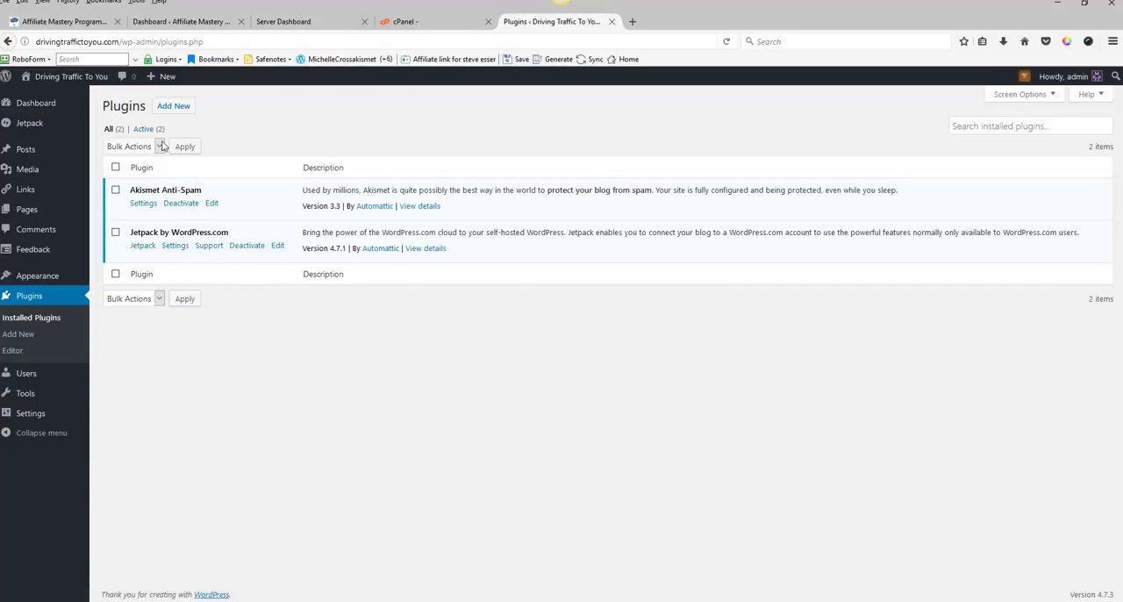
{"action": "left_click", "coordinate": [180, 106]}
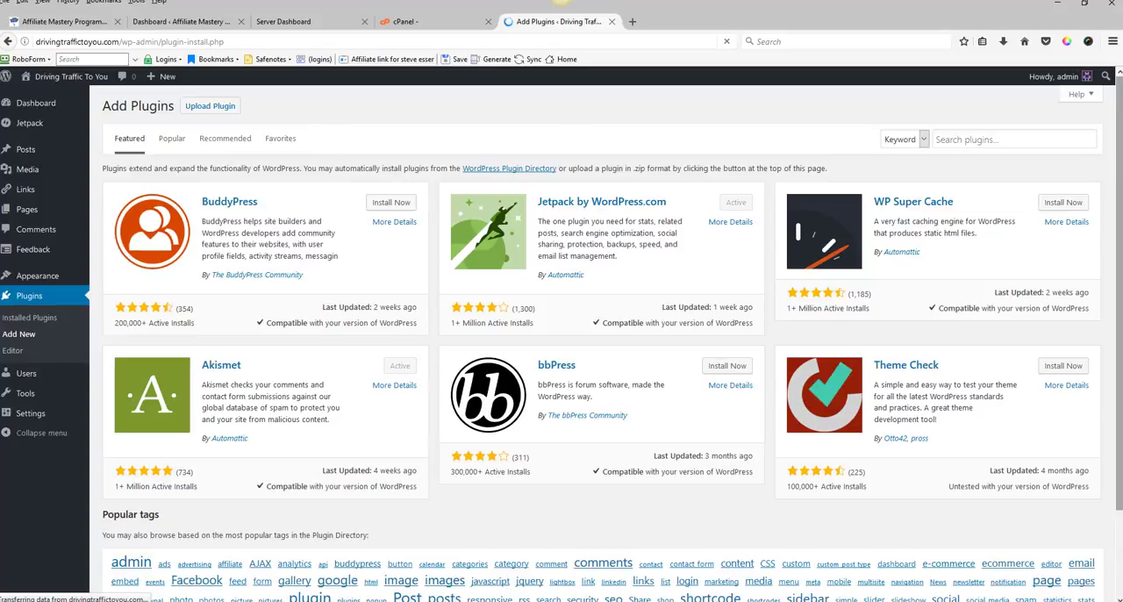
{"action": "left_click", "coordinate": [956, 139]}
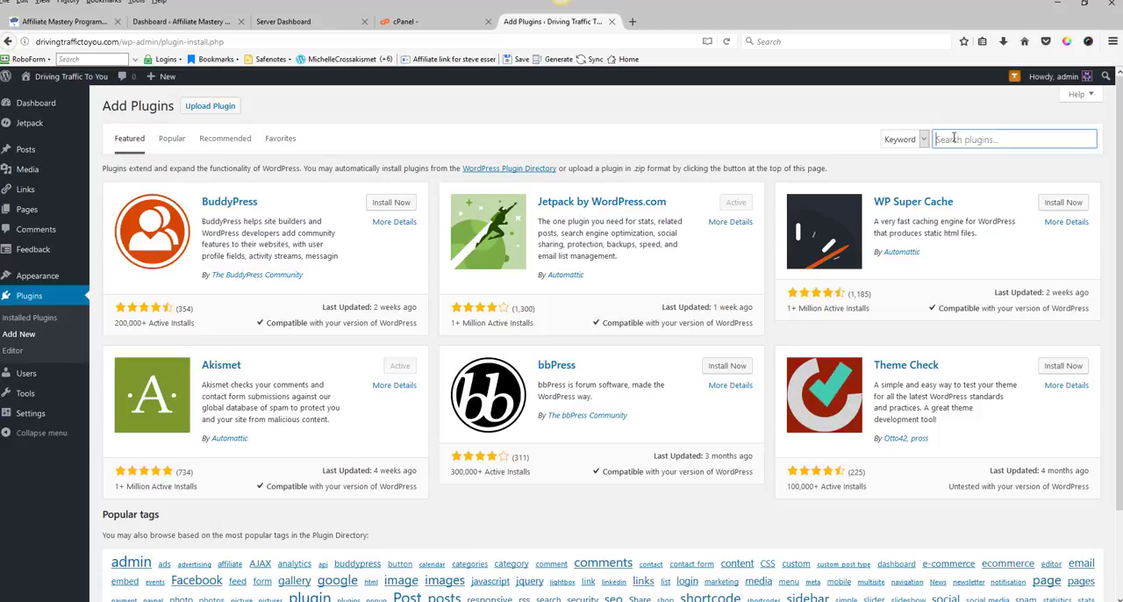
{"action": "type", "text": "al"}
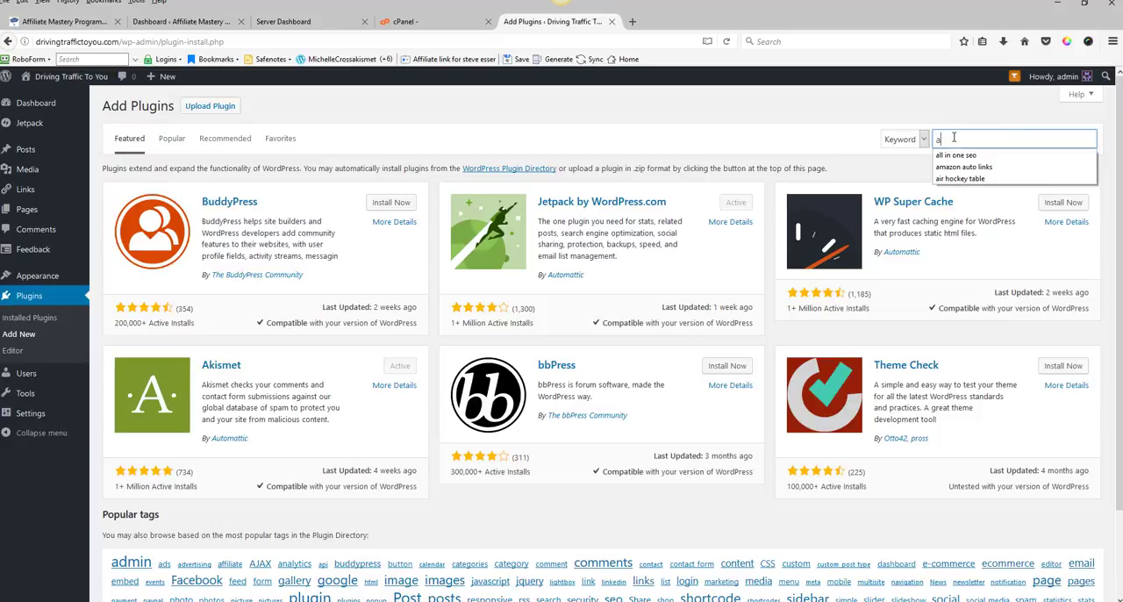
{"action": "type", "text": "l"}
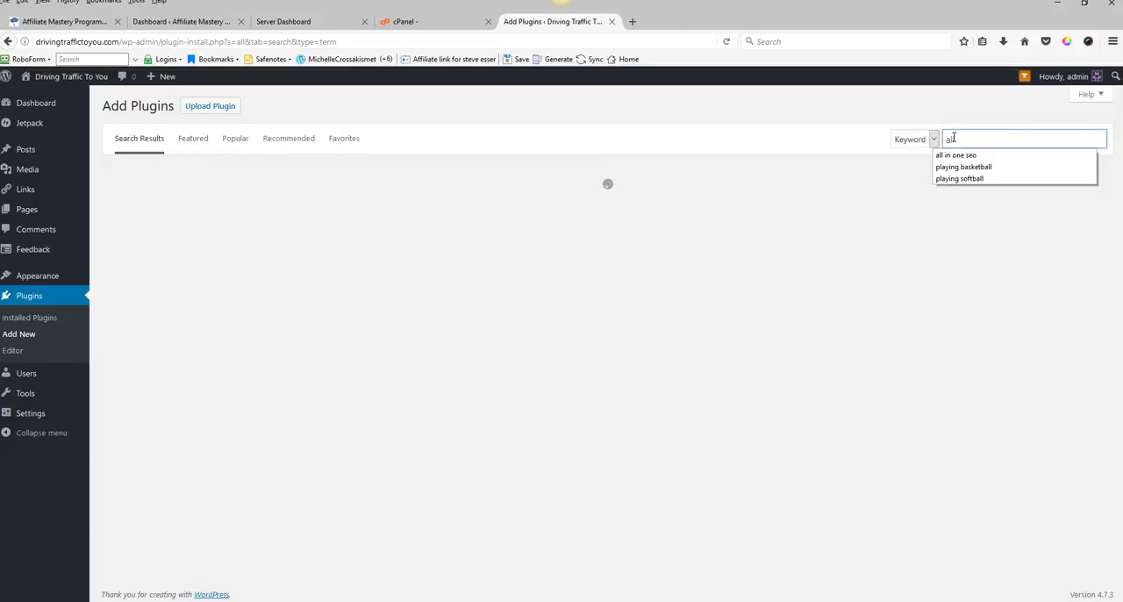
{"action": "left_click", "coordinate": [978, 154]}
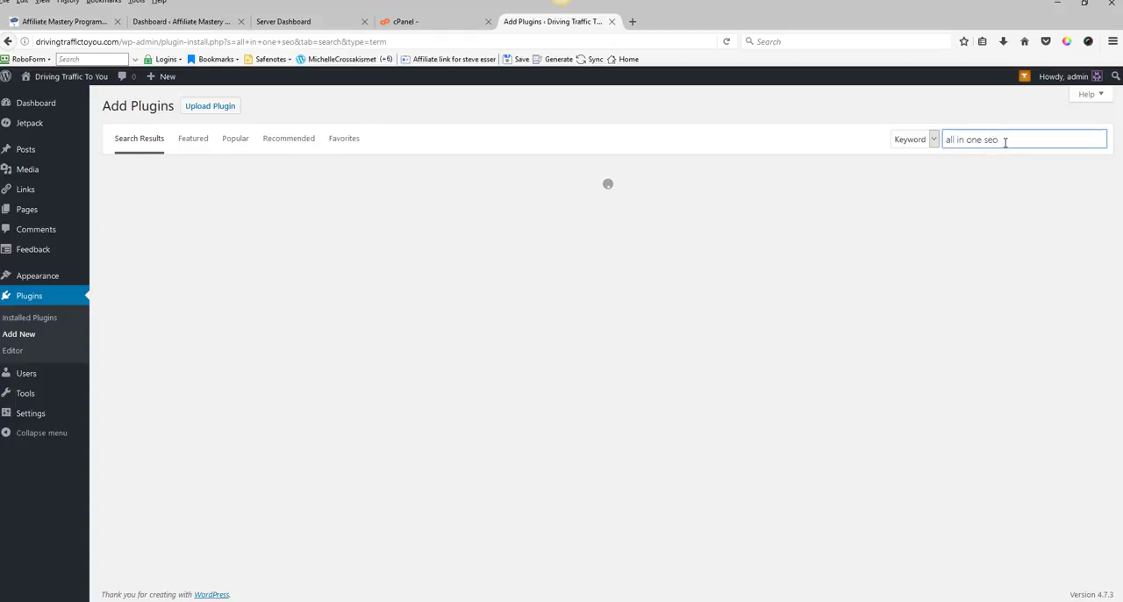
{"action": "type", "text": "pack"}
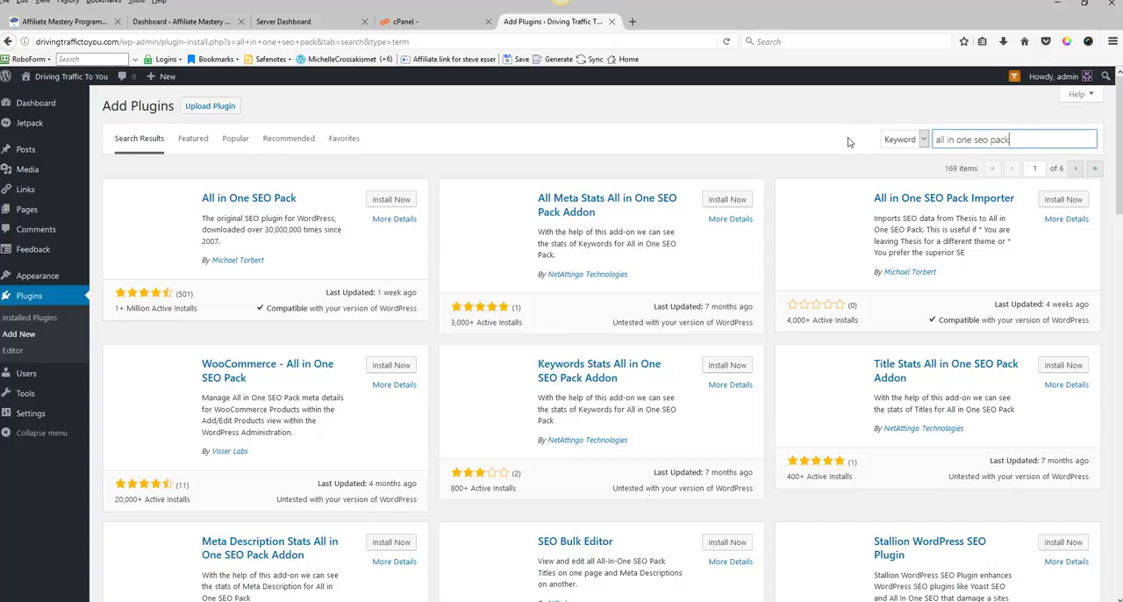
{"action": "left_click", "coordinate": [385, 201]}
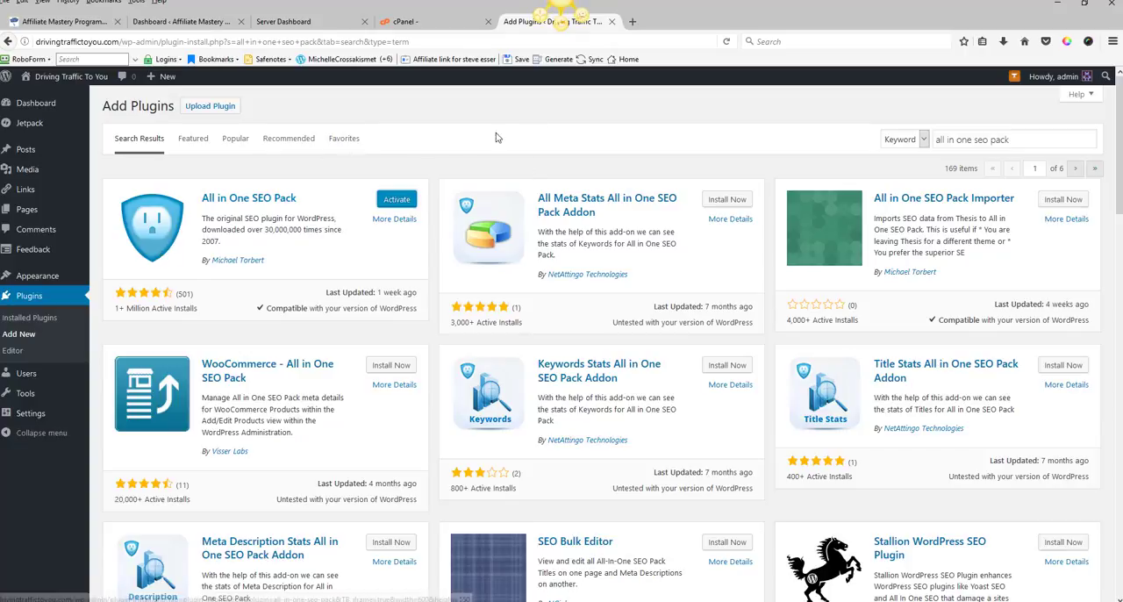
{"action": "left_click", "coordinate": [396, 200]}
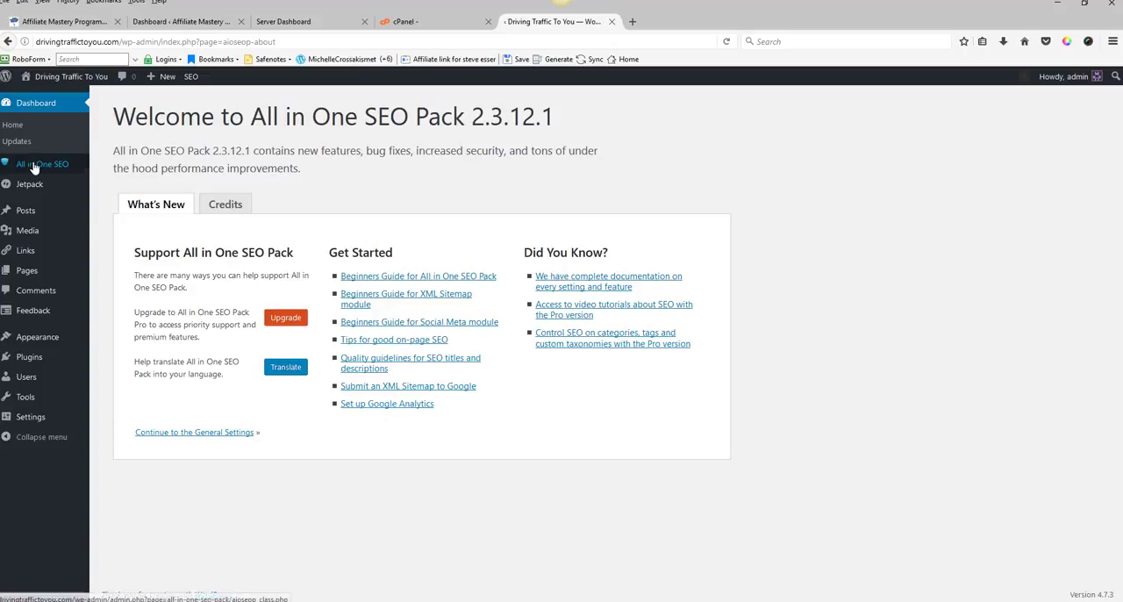
Step: Open the All in One SEO General Settings and review the options down to the Keyword Settings
{"action": "mouse_move", "coordinate": [33, 168]}
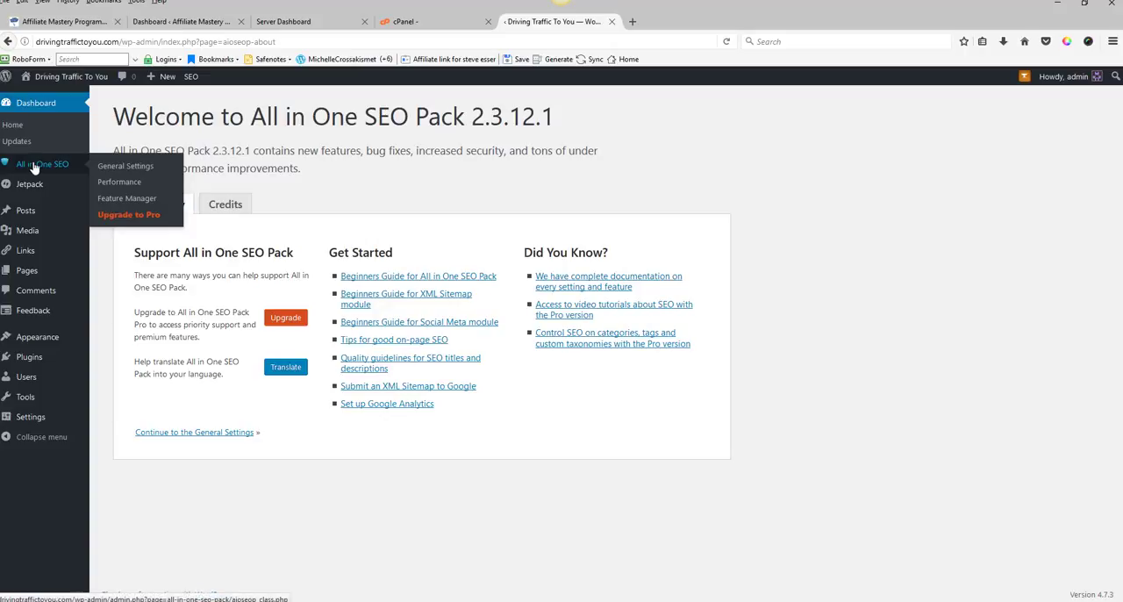
{"action": "left_click", "coordinate": [124, 167]}
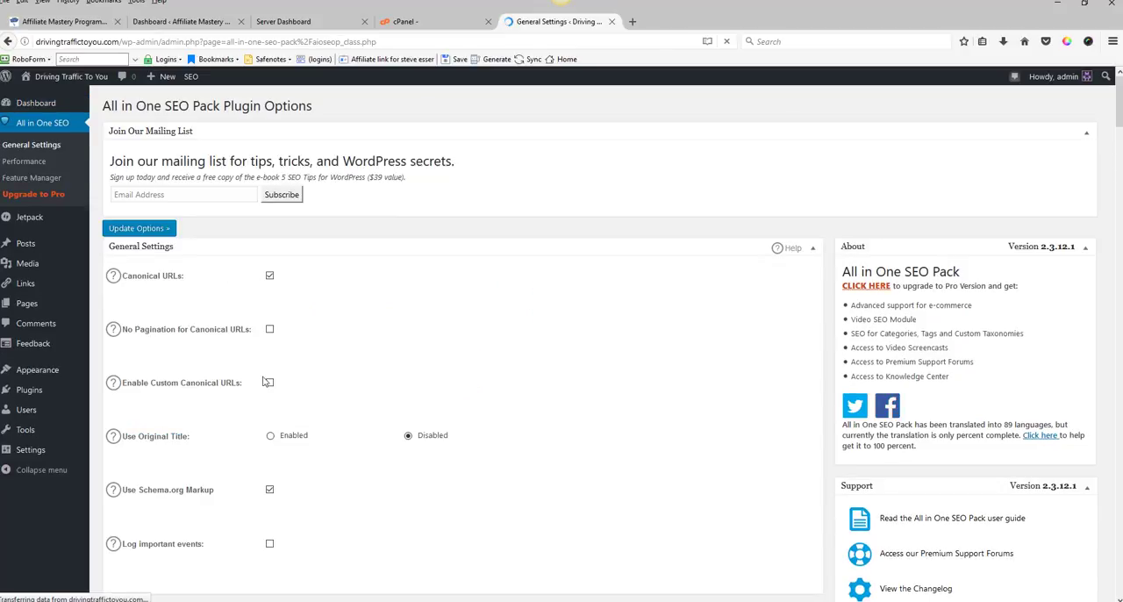
{"action": "scroll", "coordinate": [268, 383], "scroll_direction": "down", "scroll_amount": 5}
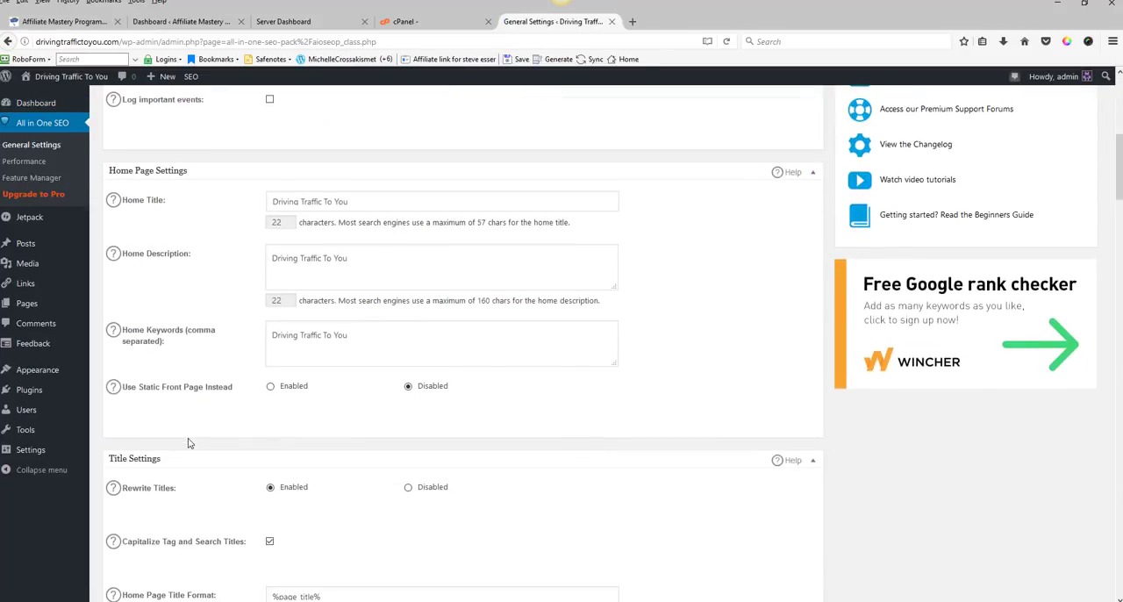
{"action": "scroll", "coordinate": [188, 443], "scroll_direction": "down", "scroll_amount": 4}
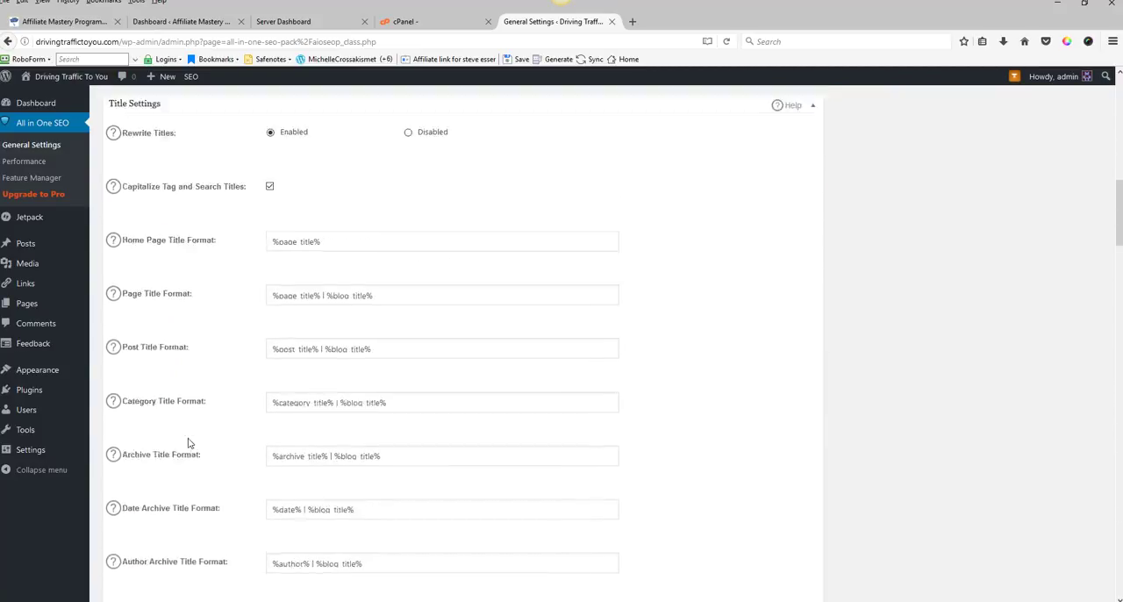
{"action": "scroll", "coordinate": [188, 443], "scroll_direction": "down", "scroll_amount": 20}
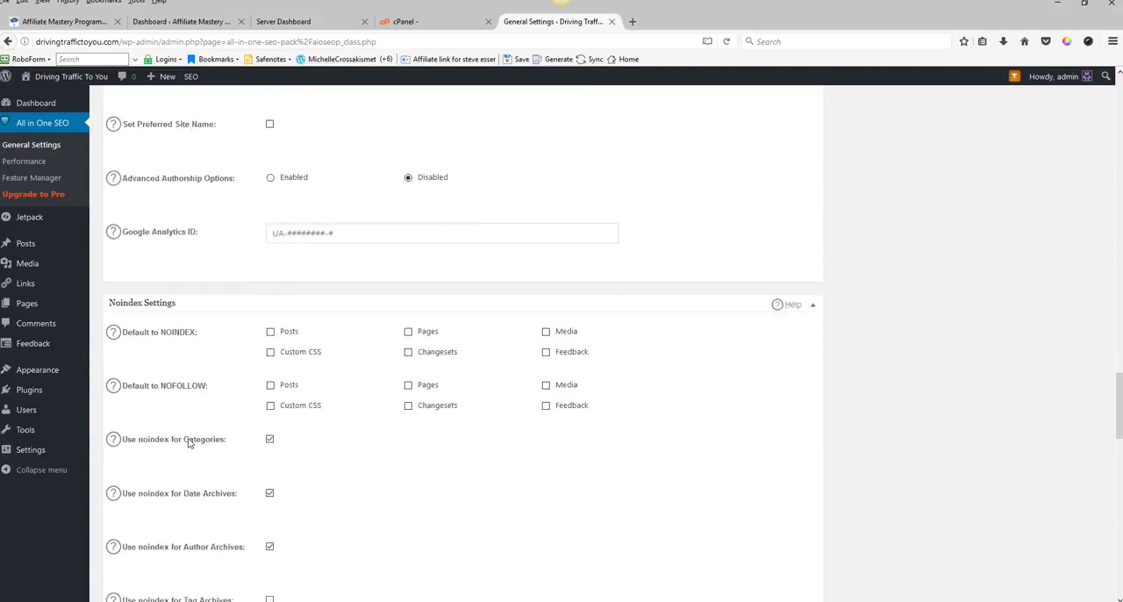
{"action": "scroll", "coordinate": [188, 444], "scroll_direction": "down", "scroll_amount": 9}
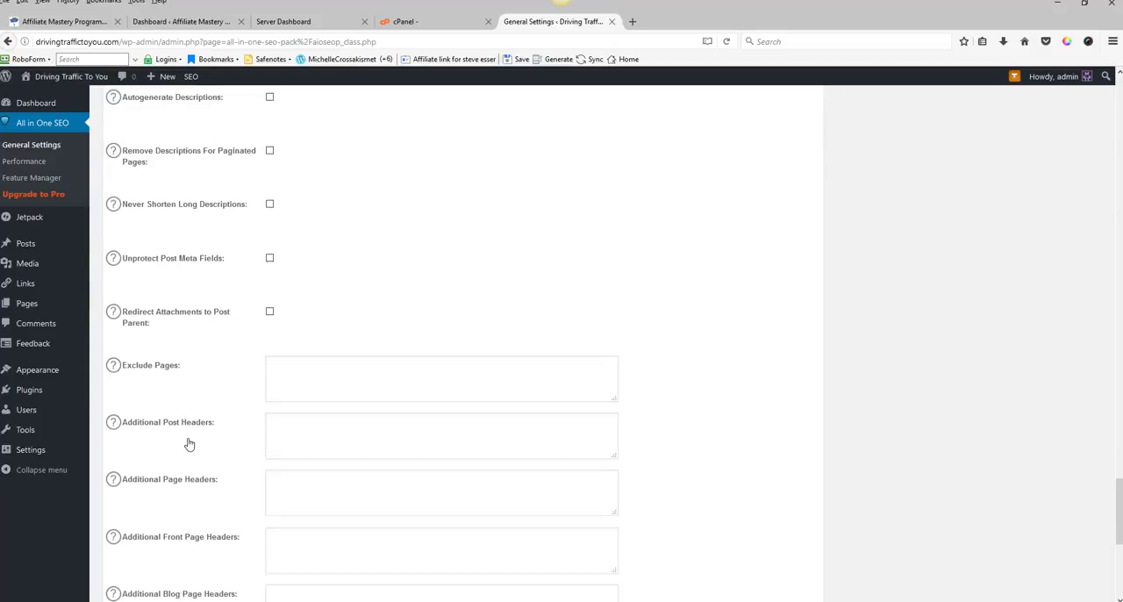
{"action": "scroll", "coordinate": [188, 443], "scroll_direction": "down", "scroll_amount": 5}
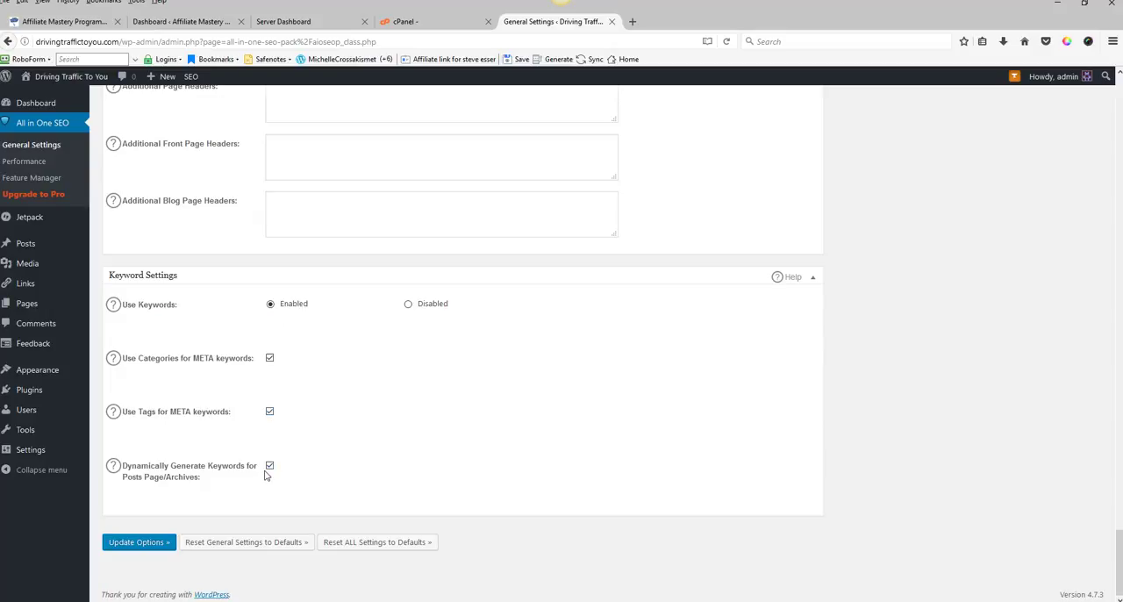
Step: Save the All in One SEO Pack general settings
{"action": "left_click", "coordinate": [125, 544]}
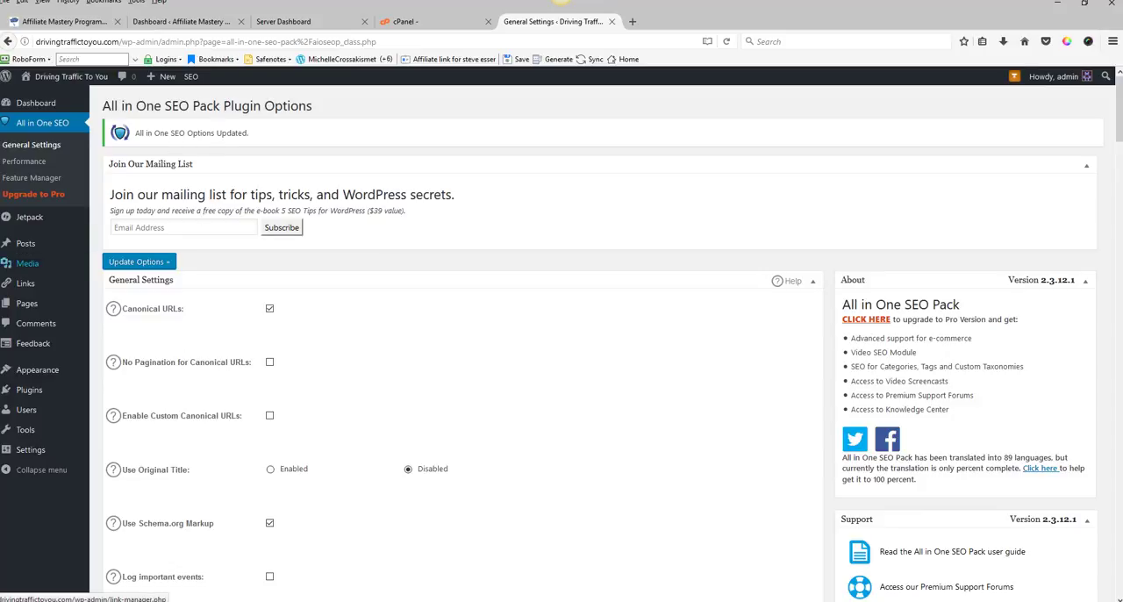
Step: Search the plugin directory for chitika, then install and activate the Chitika plugin
{"action": "mouse_move", "coordinate": [47, 379]}
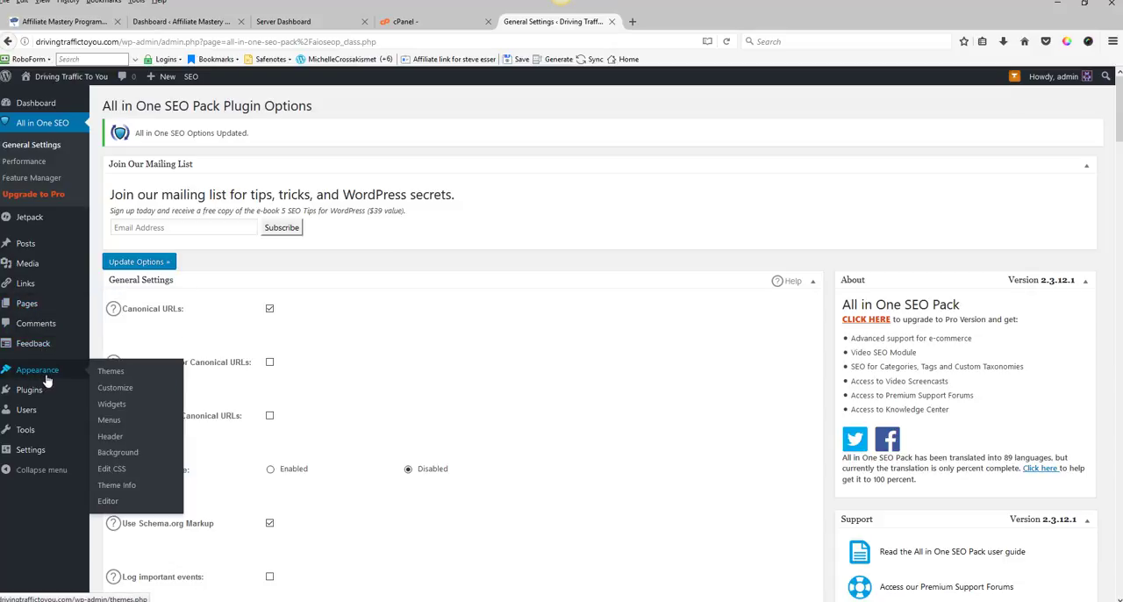
{"action": "mouse_move", "coordinate": [79, 393]}
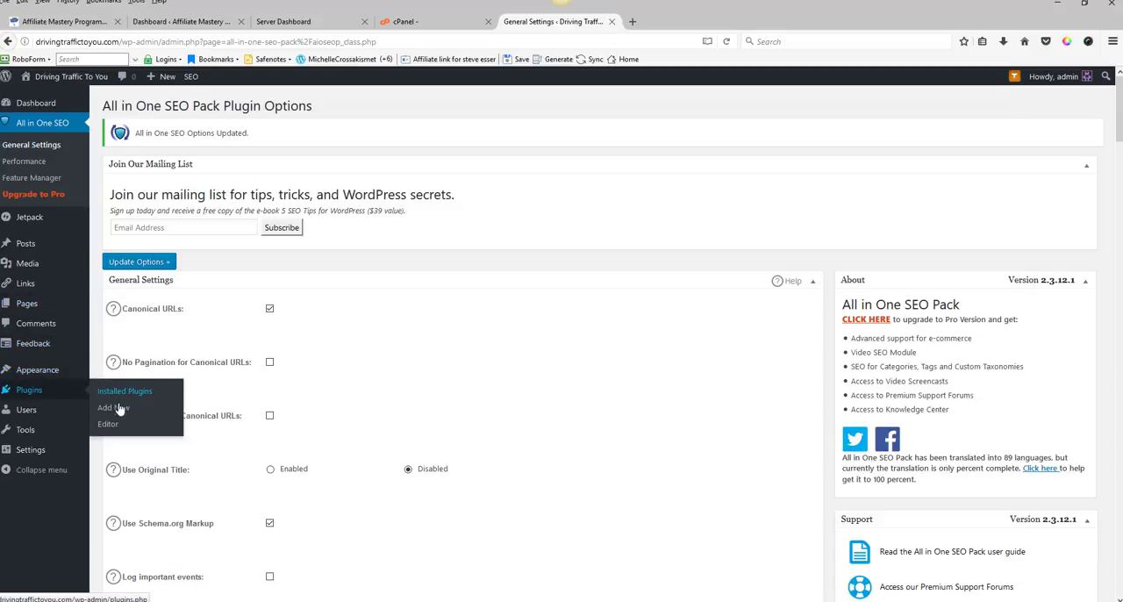
{"action": "left_click", "coordinate": [115, 409]}
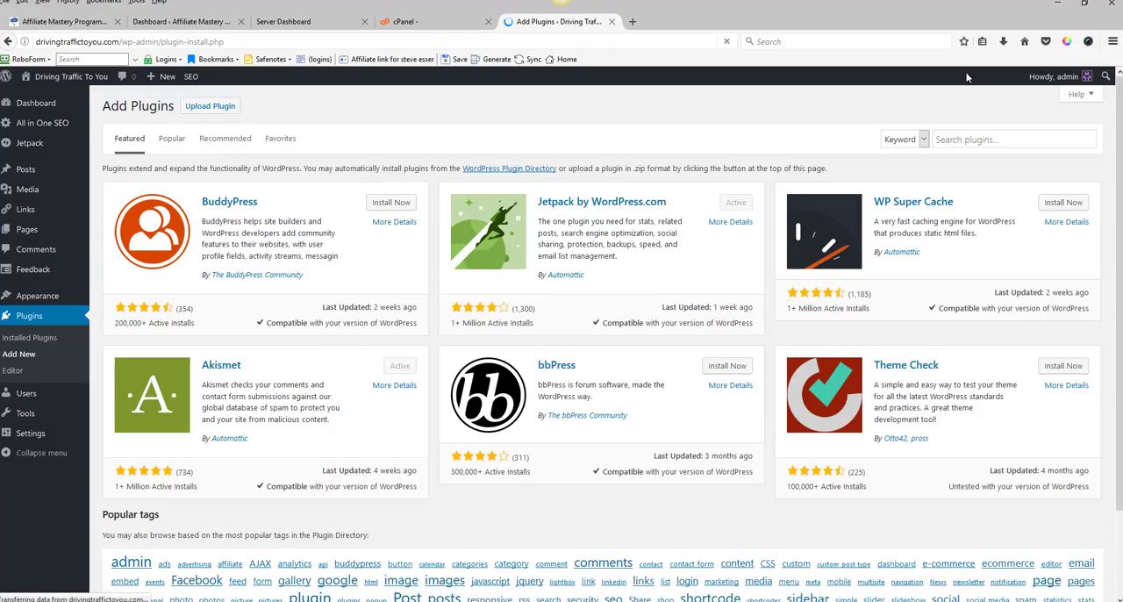
{"action": "left_click", "coordinate": [961, 139]}
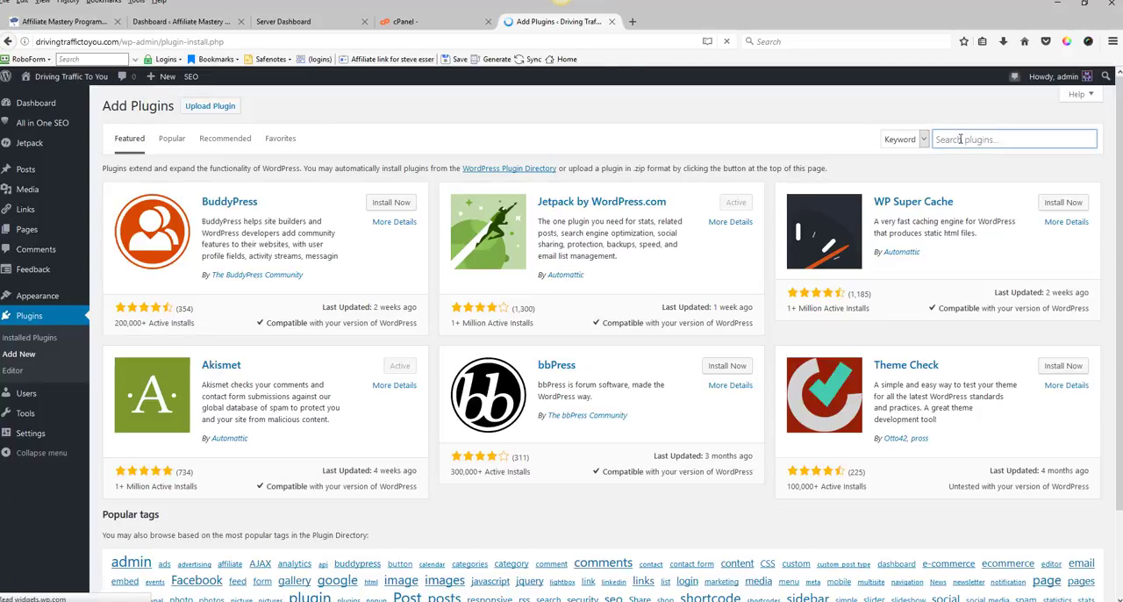
{"action": "left_click", "coordinate": [961, 139]}
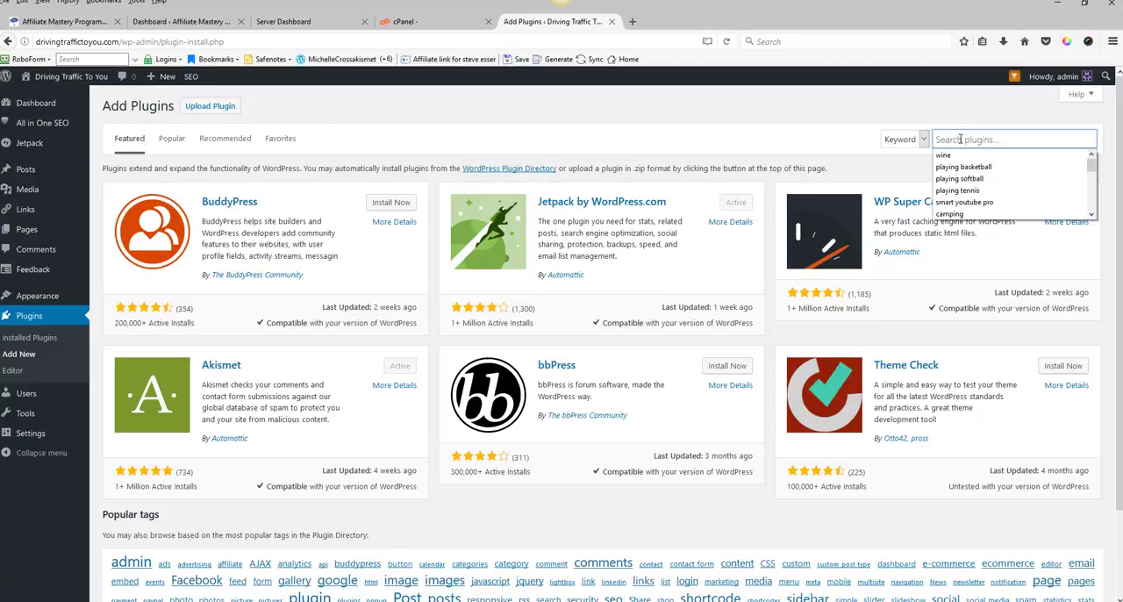
{"action": "left_click", "coordinate": [961, 138]}
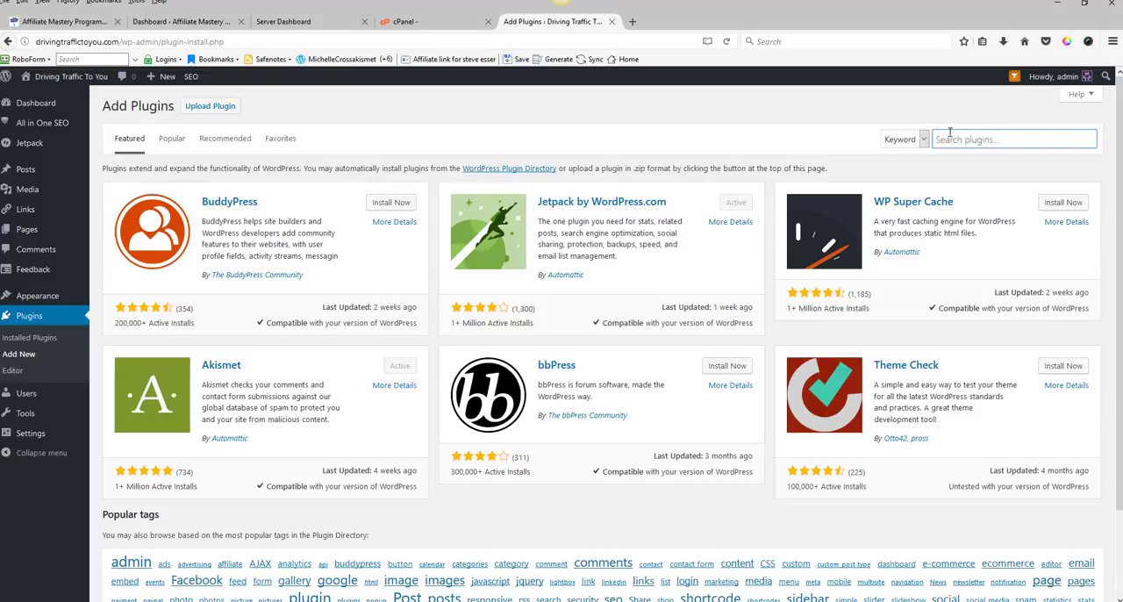
{"action": "type", "text": "ch"}
{"action": "type", "text": "itika"}
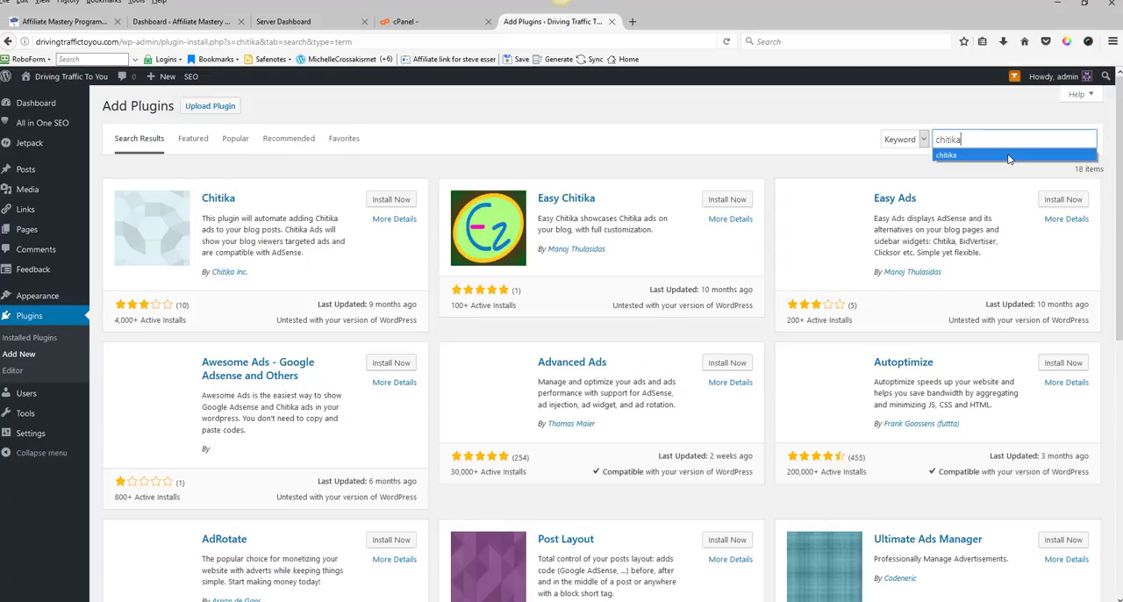
{"action": "left_click", "coordinate": [1008, 158]}
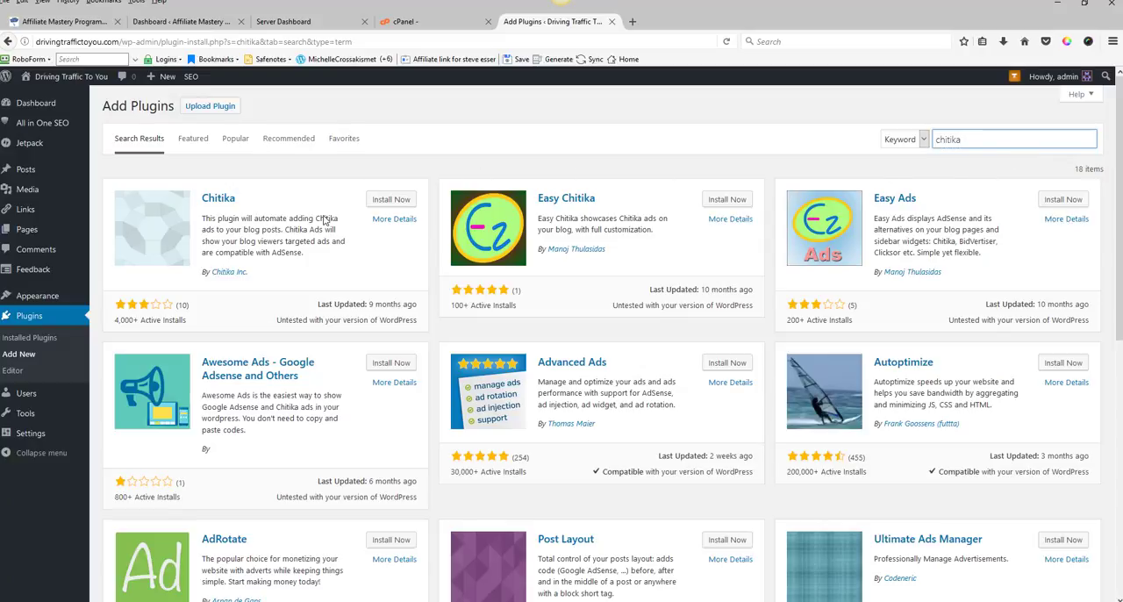
{"action": "left_click", "coordinate": [391, 201]}
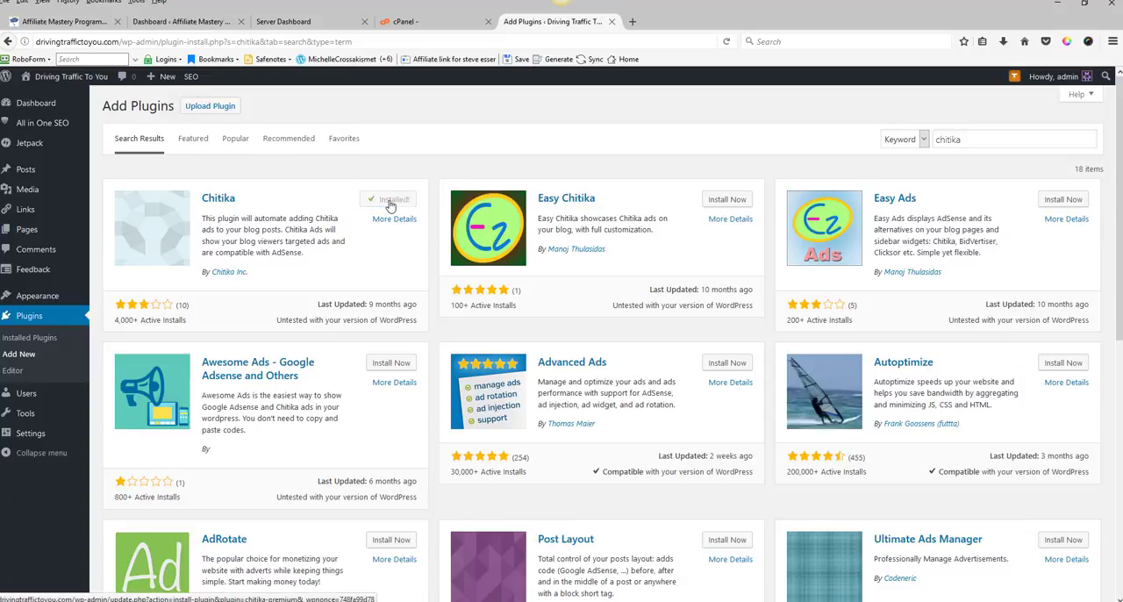
{"action": "left_click", "coordinate": [393, 201]}
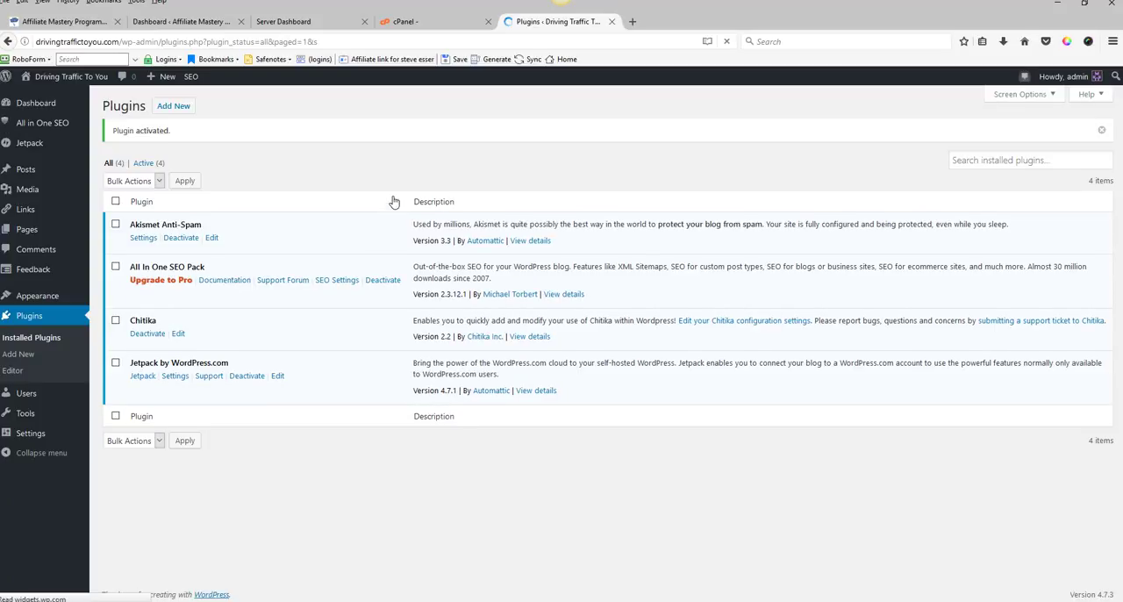
Step: Search the plugin directory for amazon auto links, then install and activate Amazon Auto Links
{"action": "left_click", "coordinate": [178, 109]}
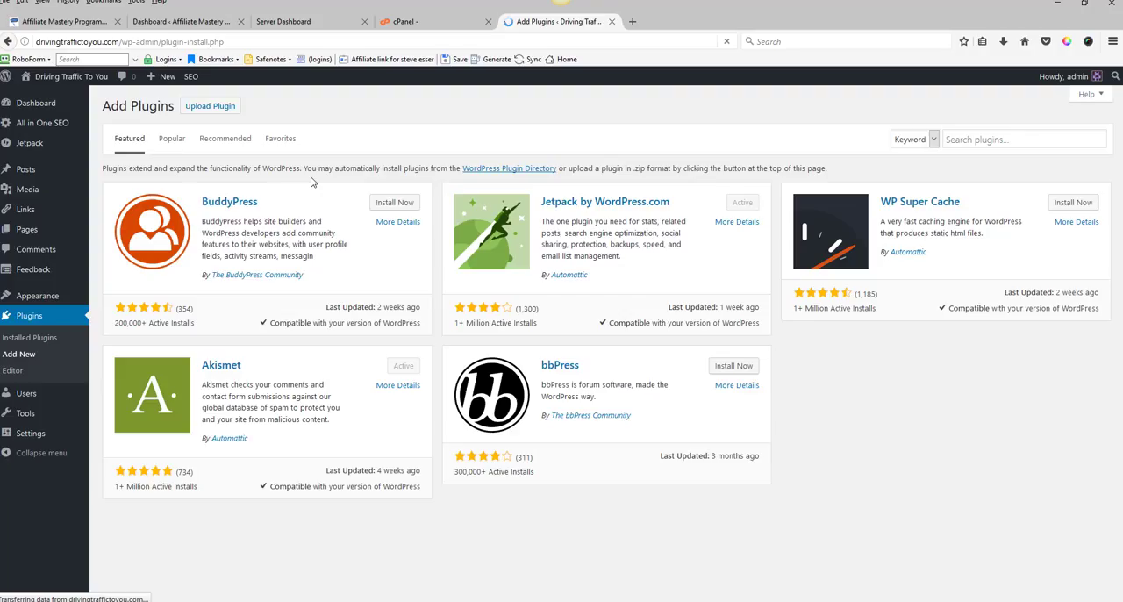
{"action": "left_click", "coordinate": [950, 139]}
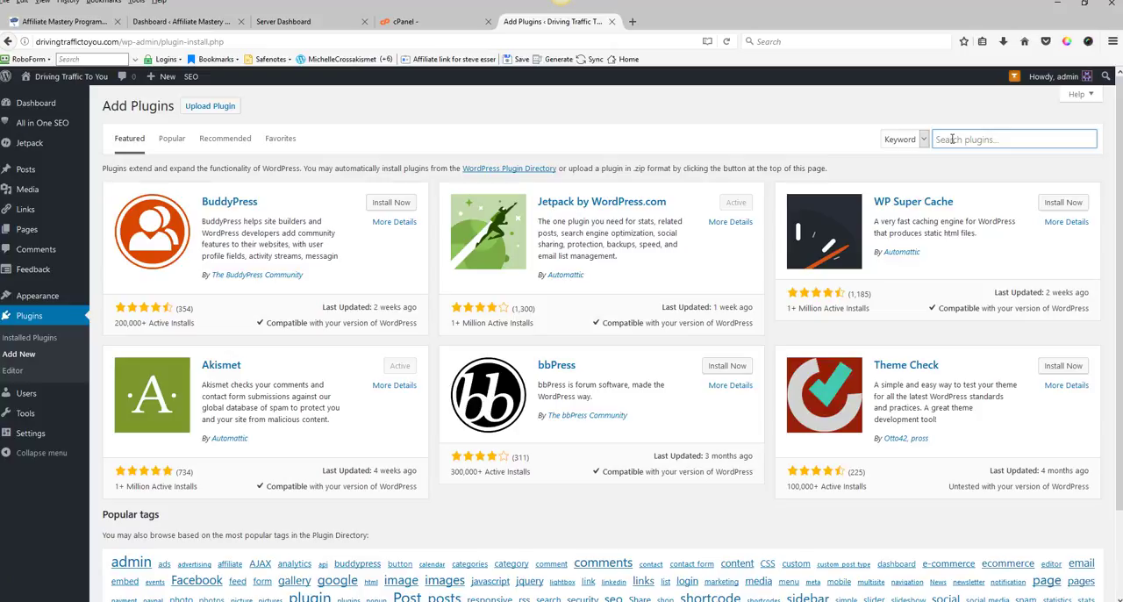
{"action": "type", "text": "a"}
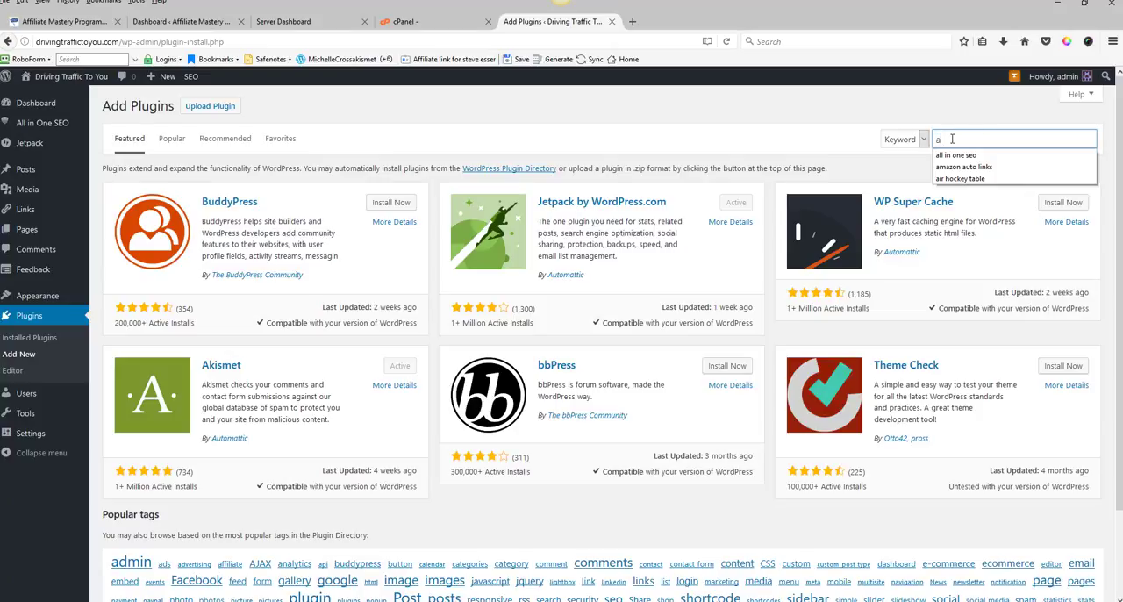
{"action": "type", "text": "mazo"}
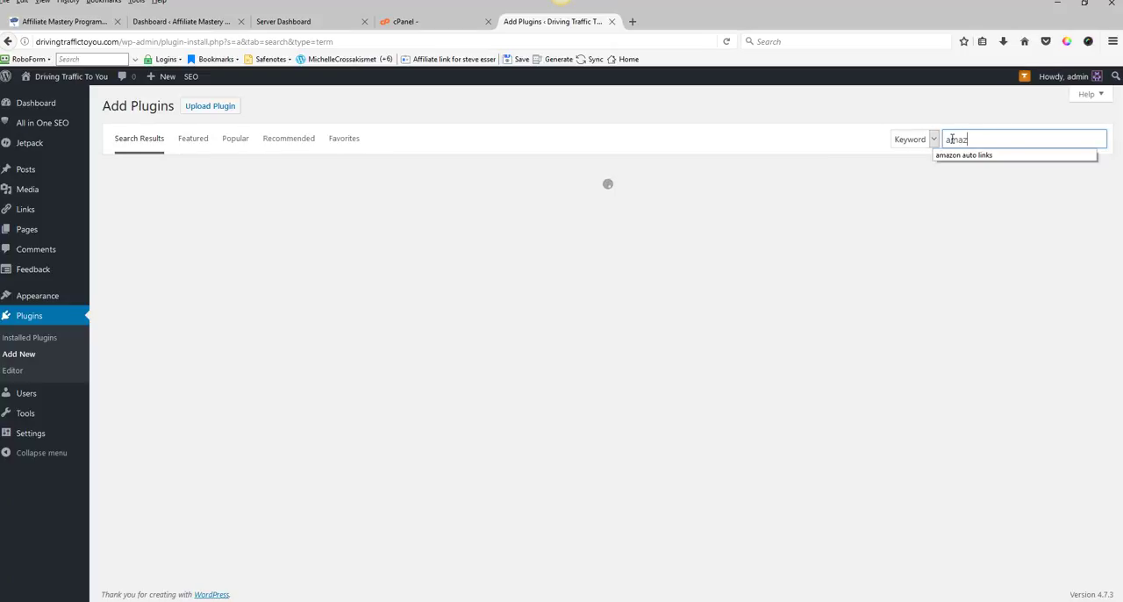
{"action": "type", "text": "n"}
{"action": "left_click", "coordinate": [1003, 156]}
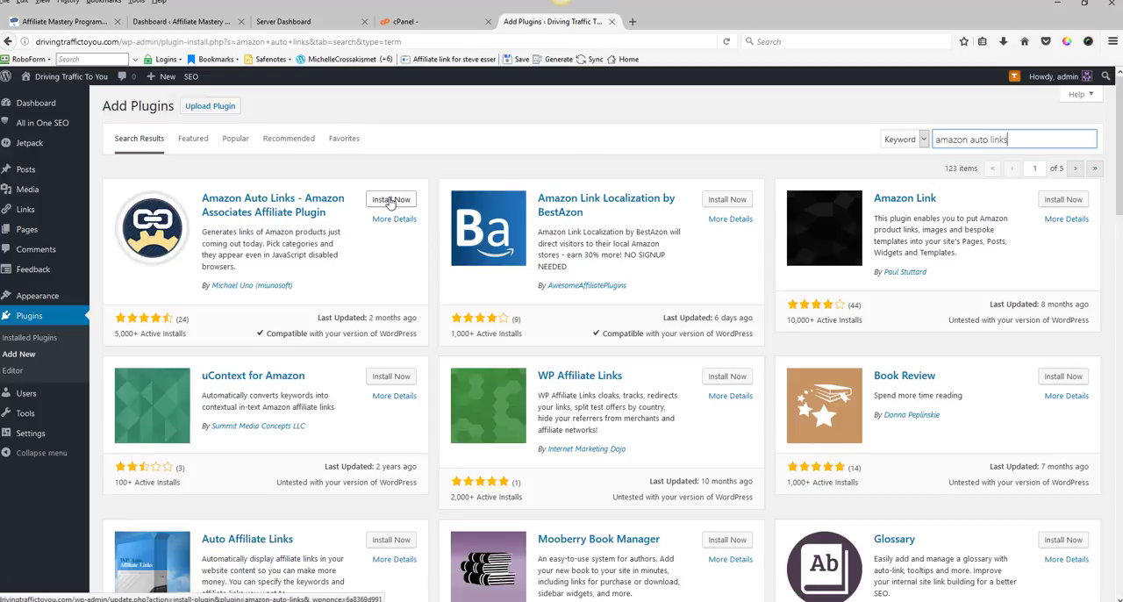
{"action": "left_click", "coordinate": [392, 200]}
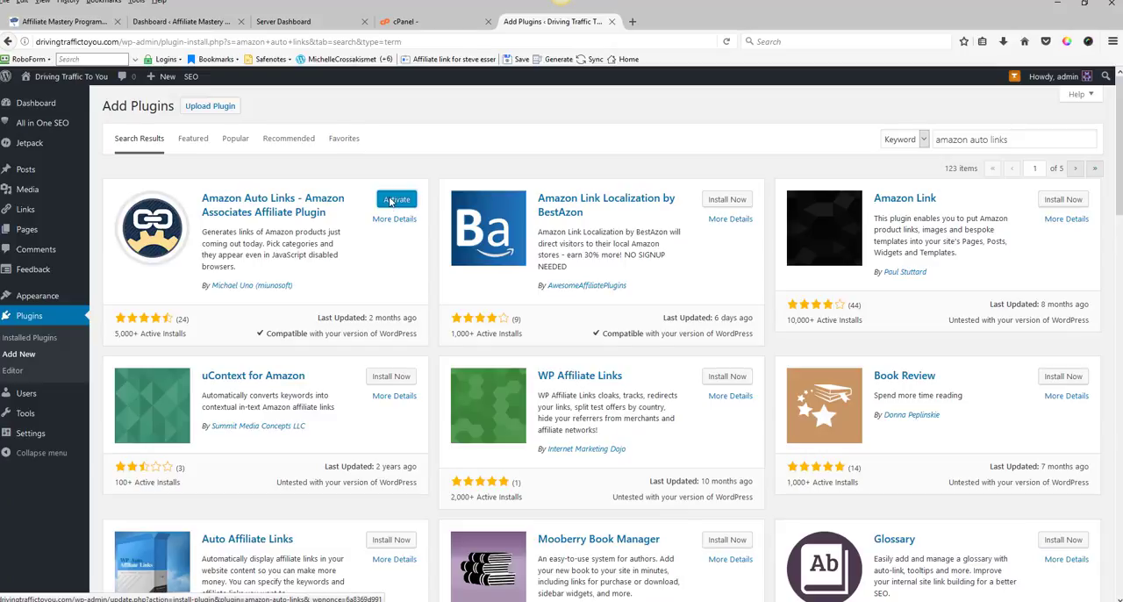
{"action": "left_click", "coordinate": [392, 201]}
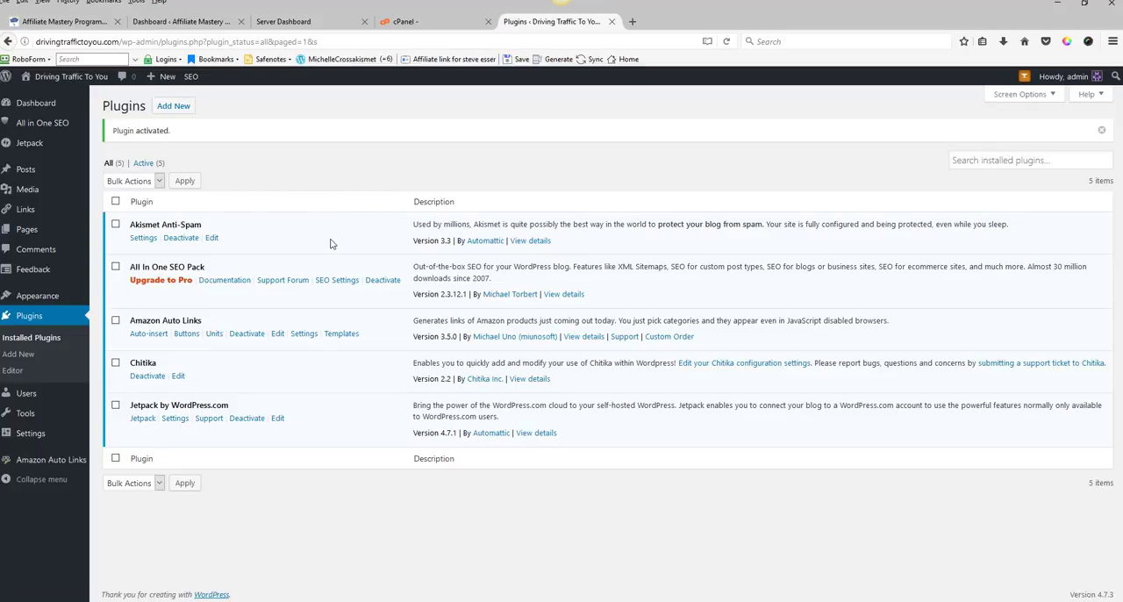
Step: Search the plugin directory for google xml sitemaps, then install and activate Google XML Sitemaps
{"action": "left_click", "coordinate": [173, 107]}
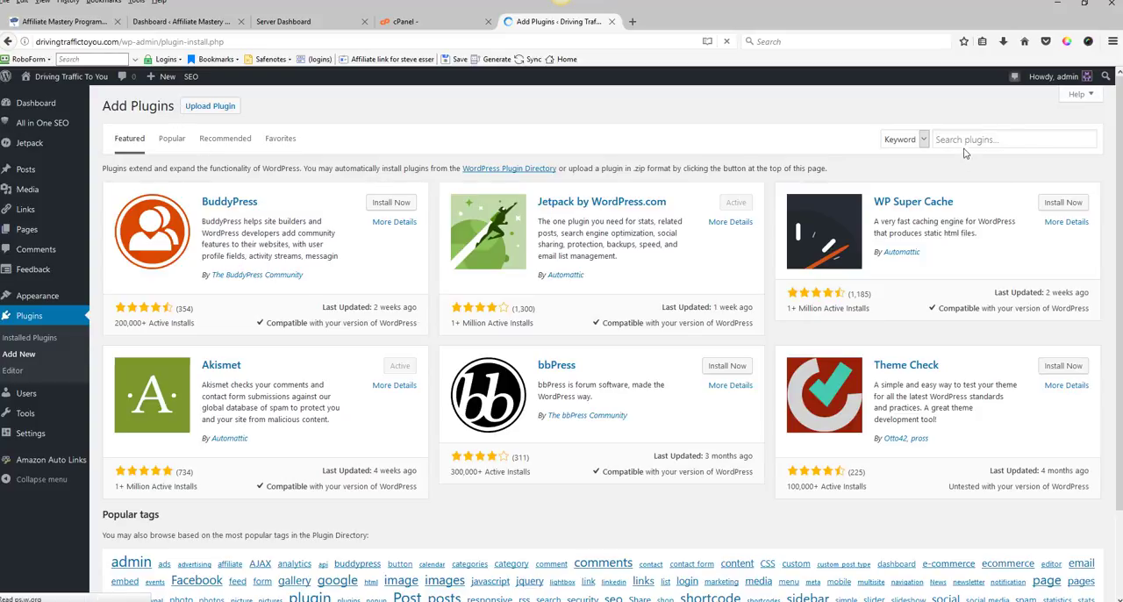
{"action": "left_click", "coordinate": [963, 140]}
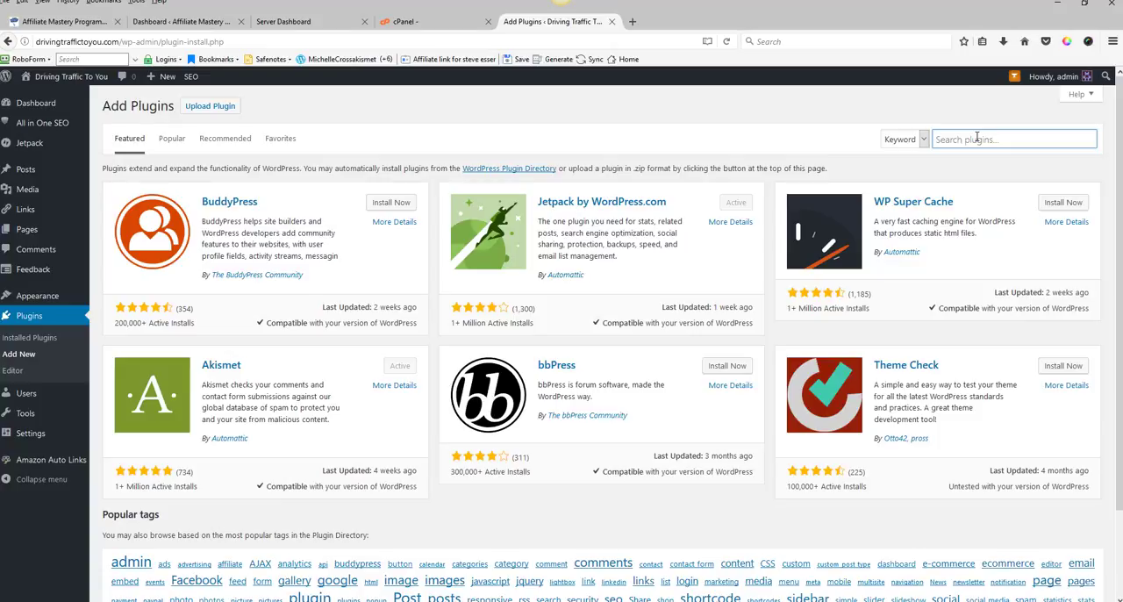
{"action": "type", "text": "goo"}
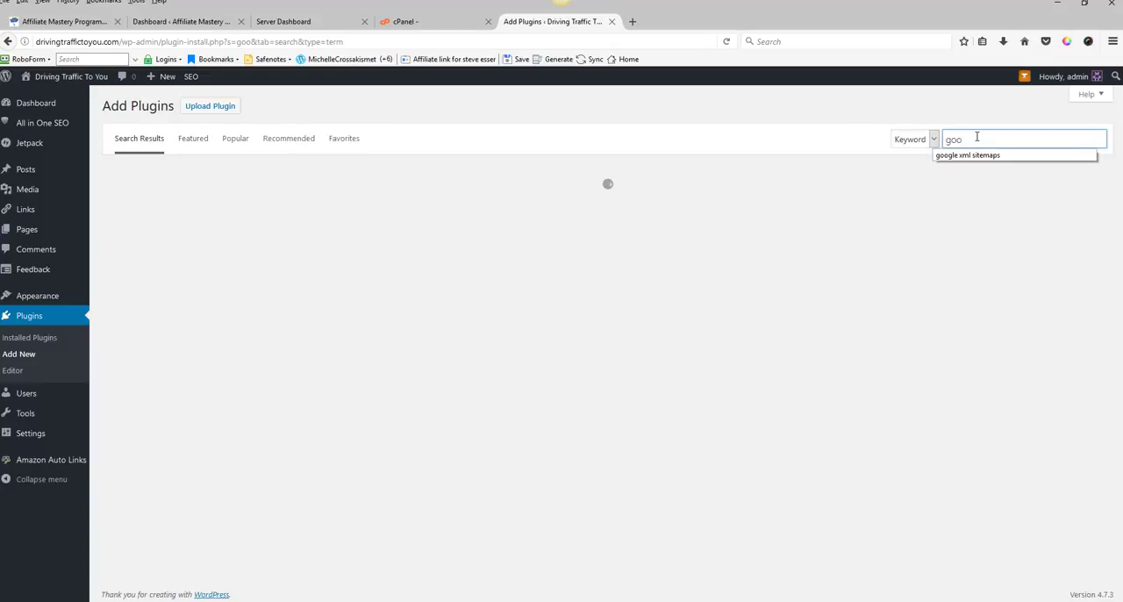
{"action": "type", "text": "gle xml"}
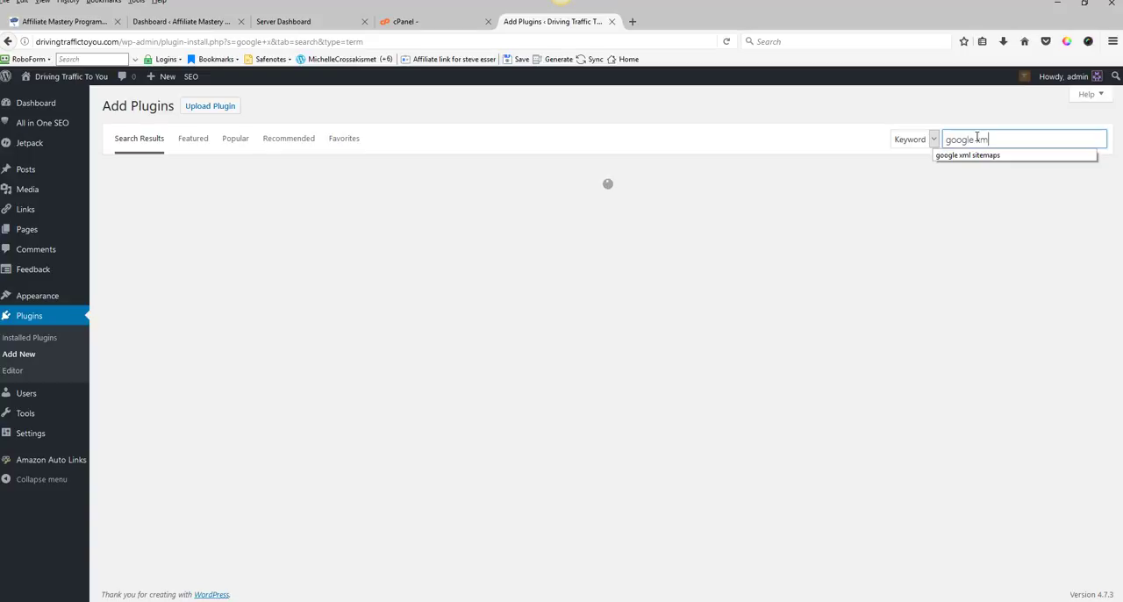
{"action": "type", "text": " sitema"}
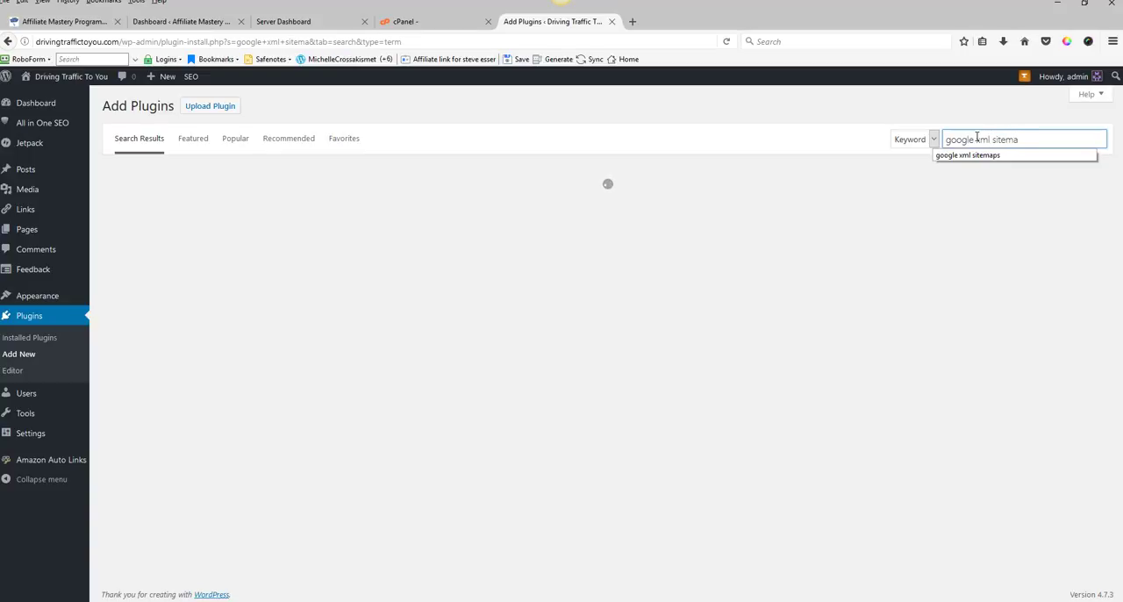
{"action": "type", "text": "ps"}
{"action": "left_click", "coordinate": [972, 158]}
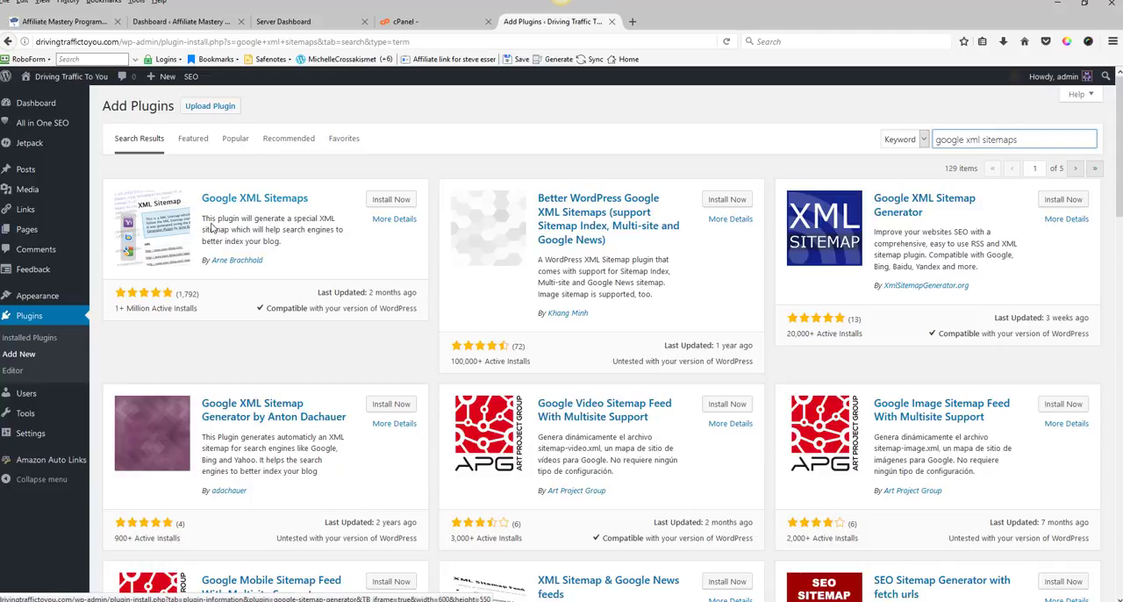
{"action": "left_click", "coordinate": [392, 200]}
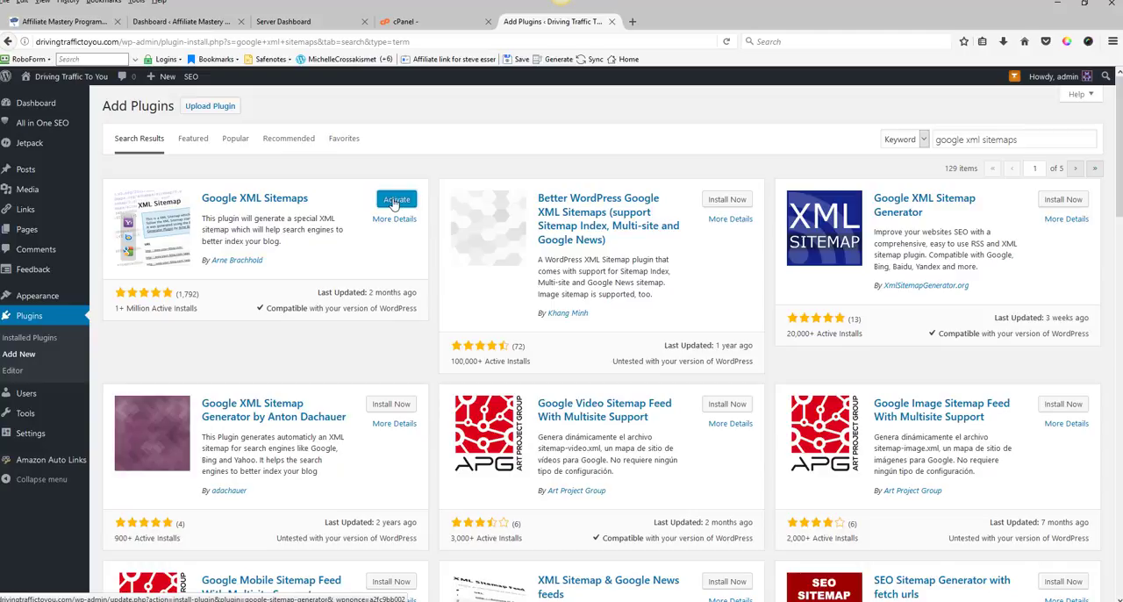
{"action": "left_click", "coordinate": [396, 200]}
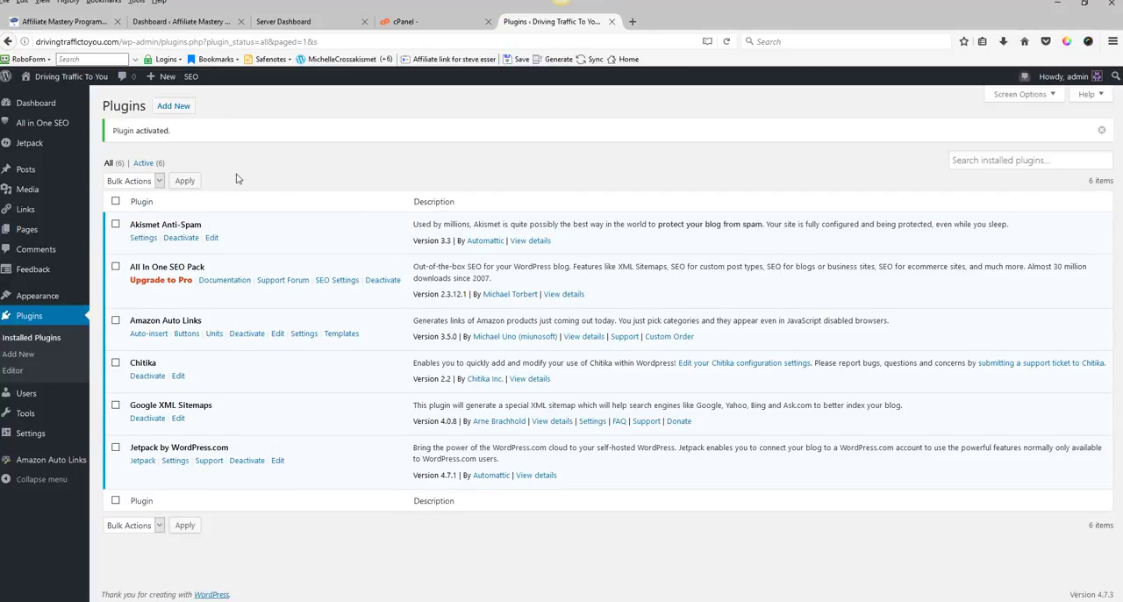
Step: Search the plugin directory for smart youtube pro, then install and activate Smart YouTube PRO
{"action": "left_click", "coordinate": [174, 106]}
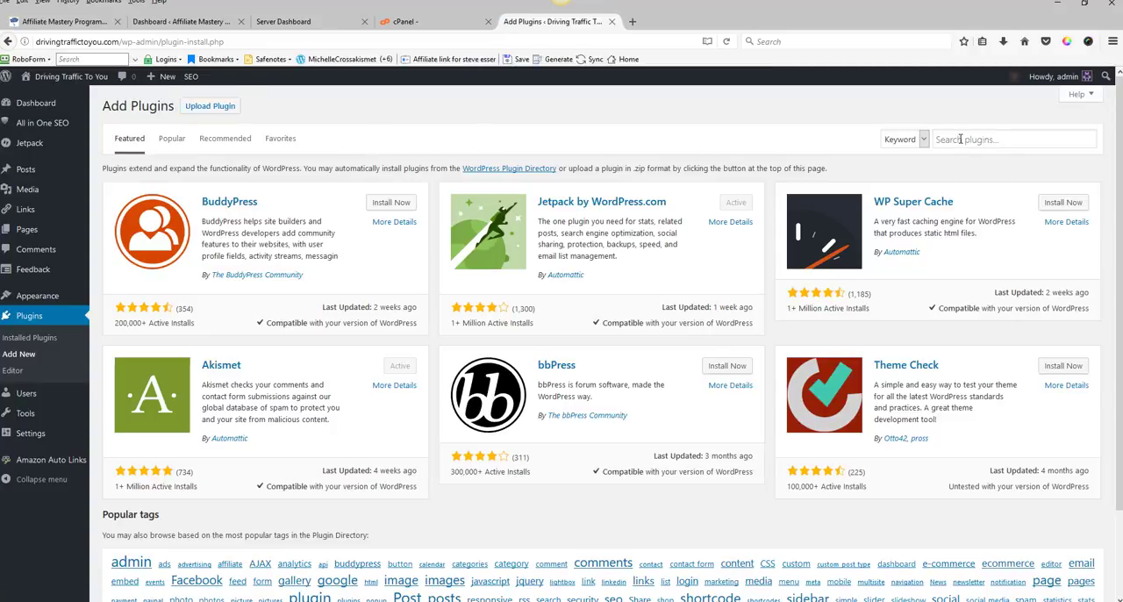
{"action": "left_click", "coordinate": [960, 139]}
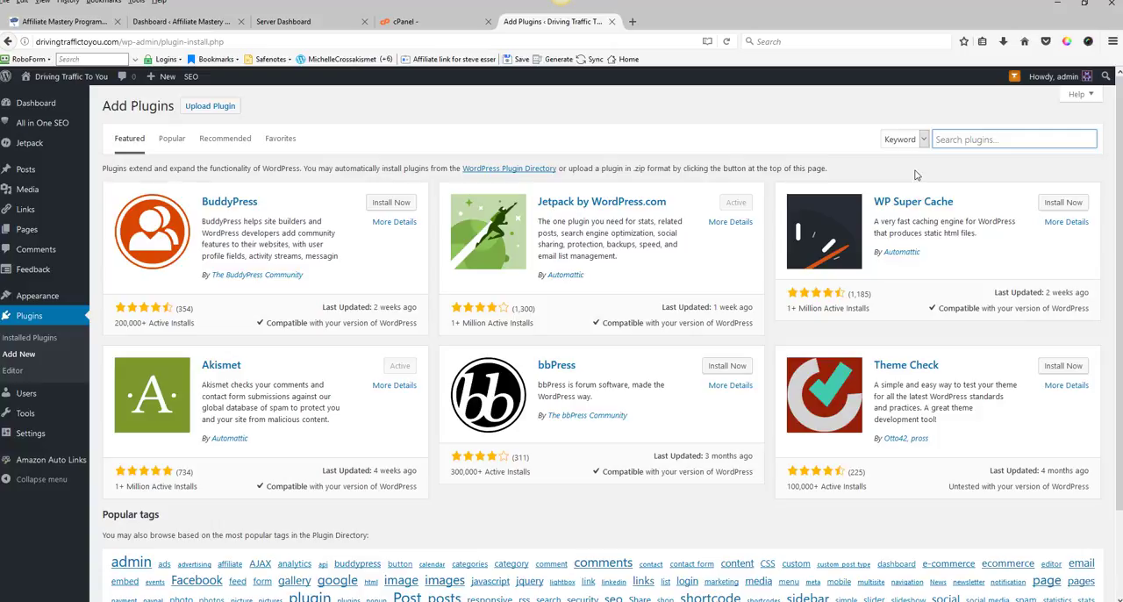
{"action": "type", "text": "sm"}
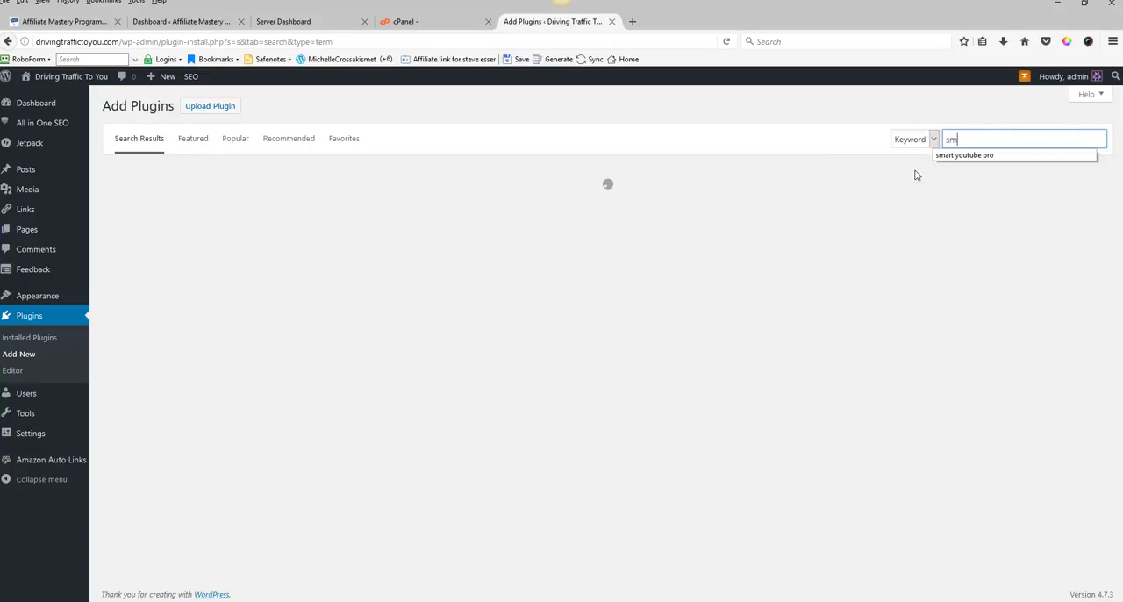
{"action": "type", "text": "art"}
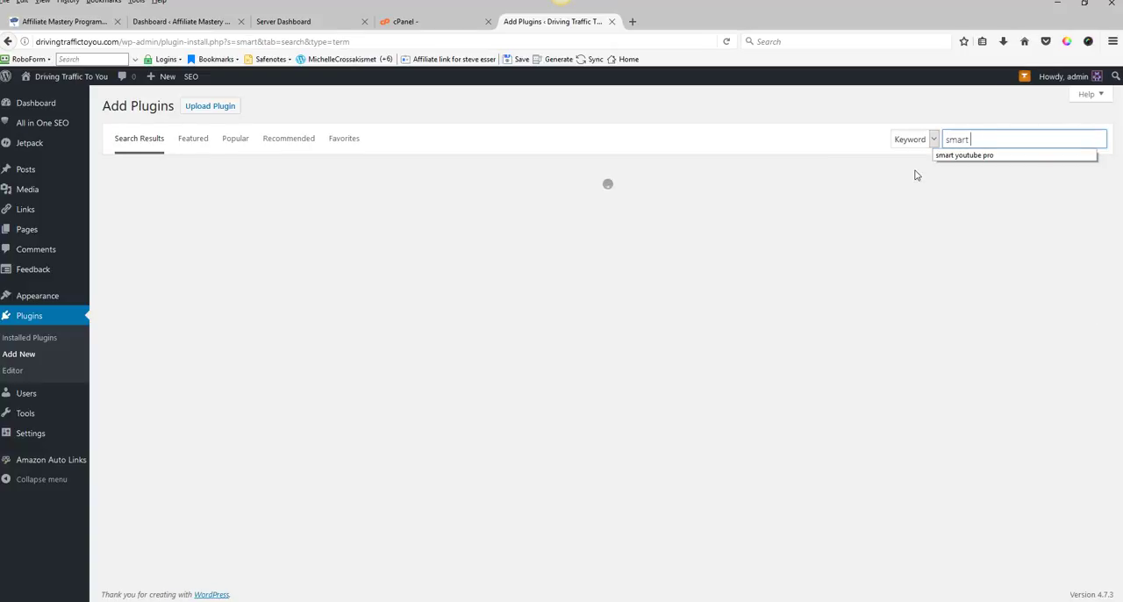
{"action": "type", "text": " youtube "}
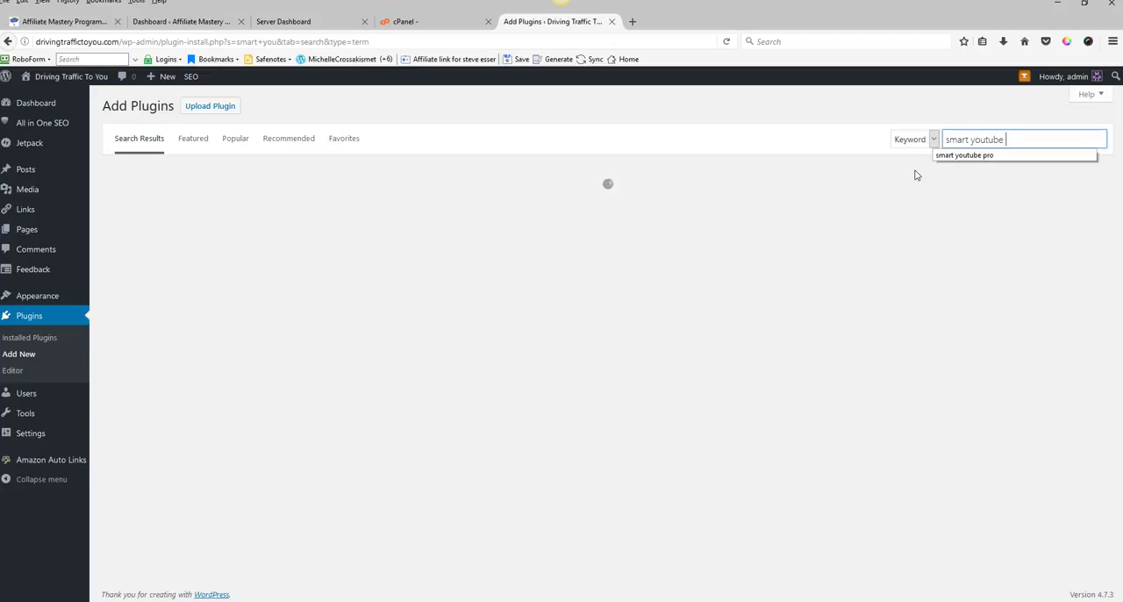
{"action": "type", "text": "pro"}
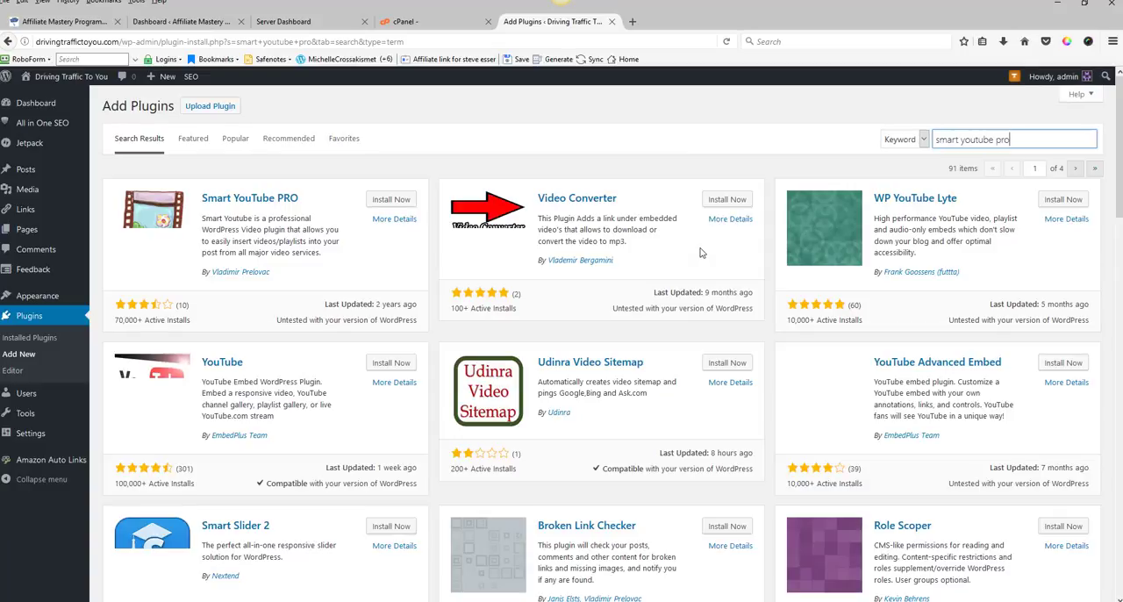
{"action": "left_click", "coordinate": [384, 202]}
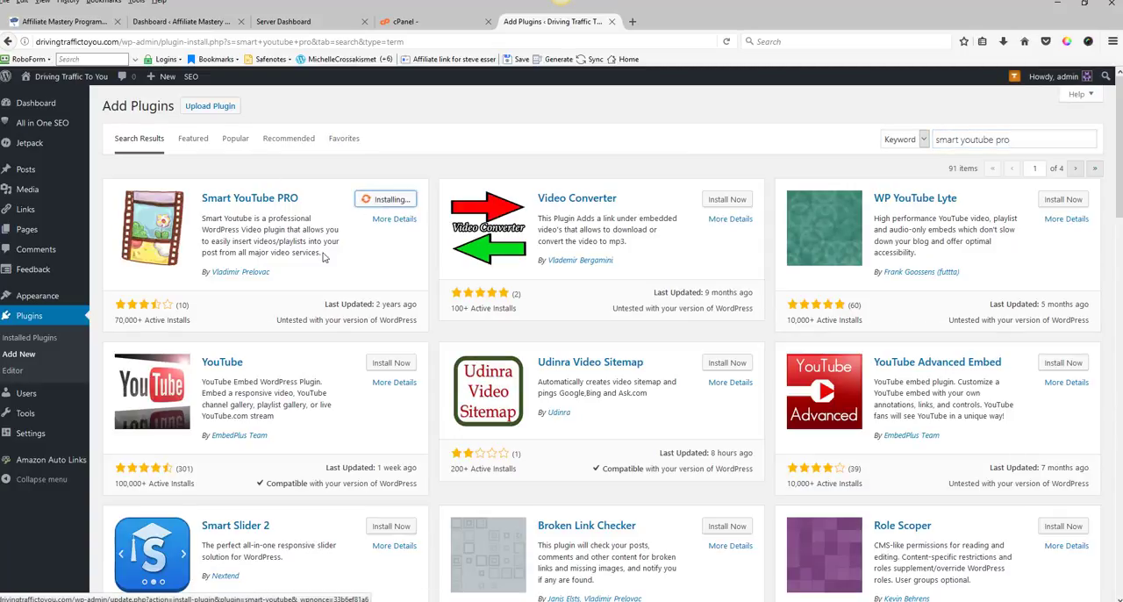
{"action": "mouse_move", "coordinate": [55, 435]}
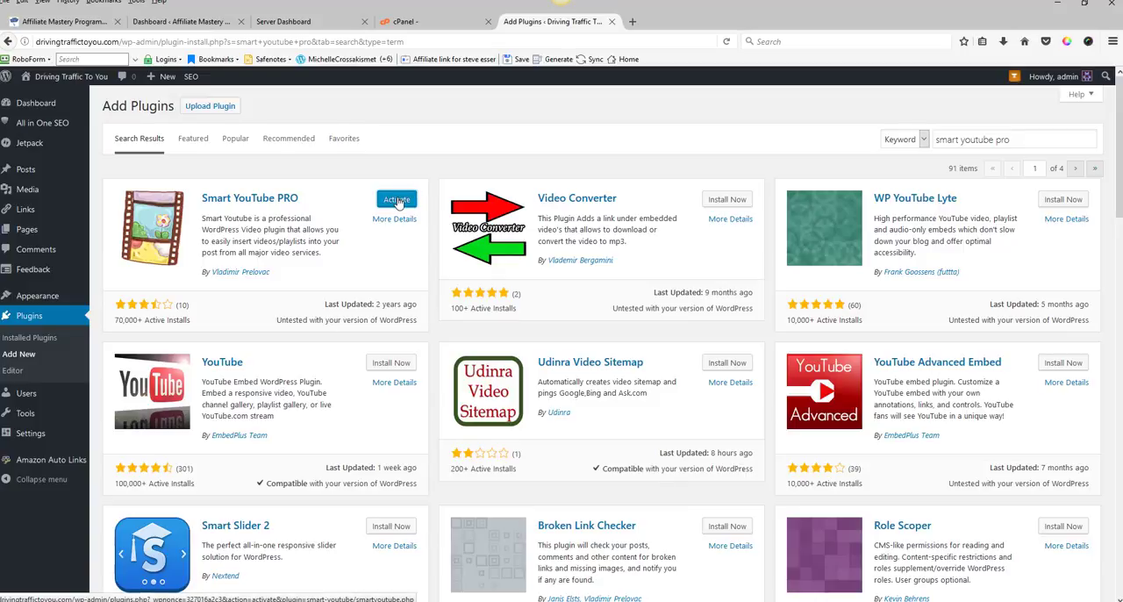
{"action": "left_click", "coordinate": [397, 200]}
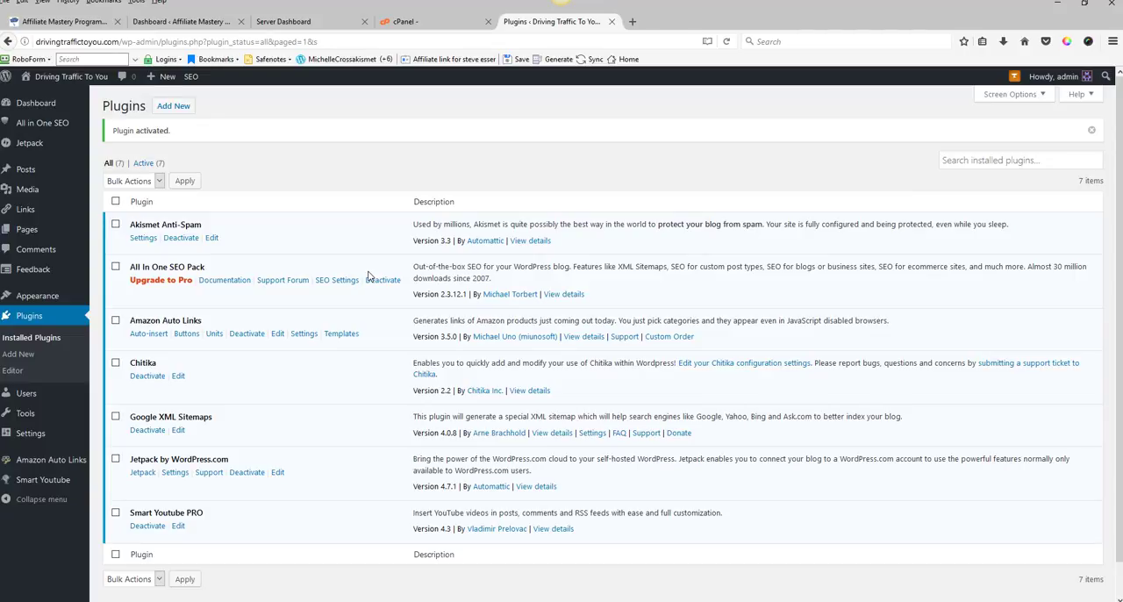
{"action": "mouse_move", "coordinate": [30, 487]}
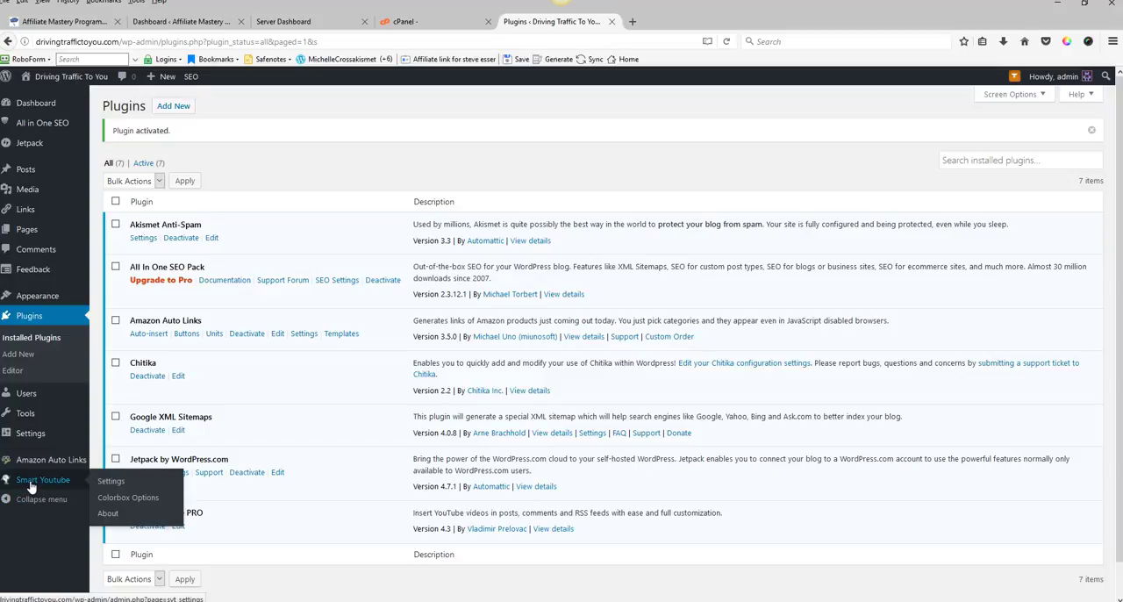
Step: Open the Smart YouTube PRO settings, review the video options and save them
{"action": "left_click", "coordinate": [110, 483]}
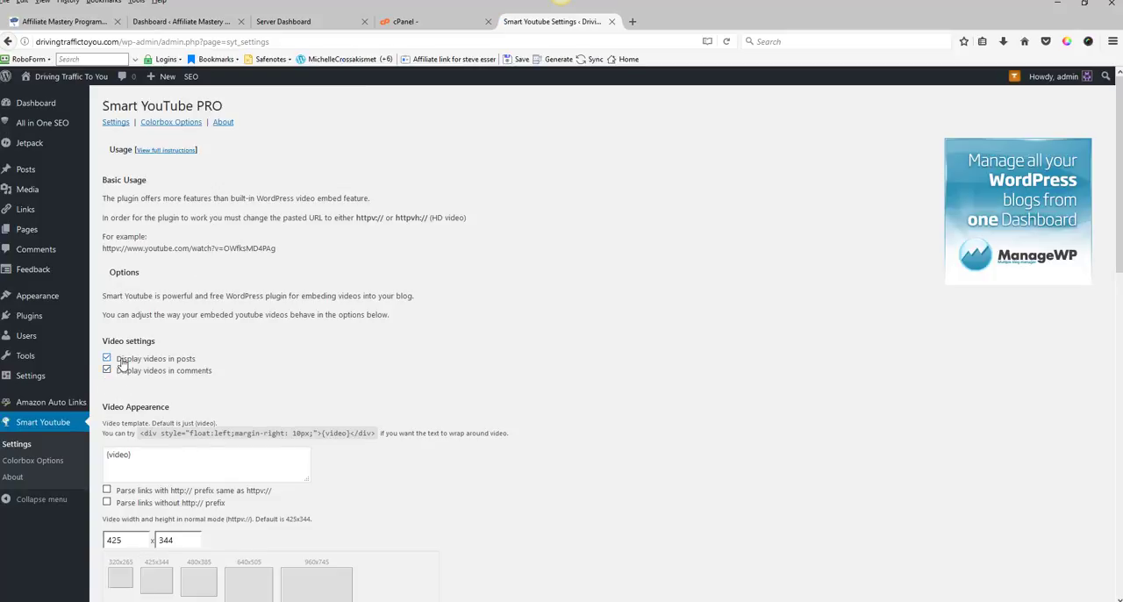
{"action": "left_click", "coordinate": [106, 371]}
{"action": "scroll", "coordinate": [424, 347], "scroll_direction": "down", "scroll_amount": 3}
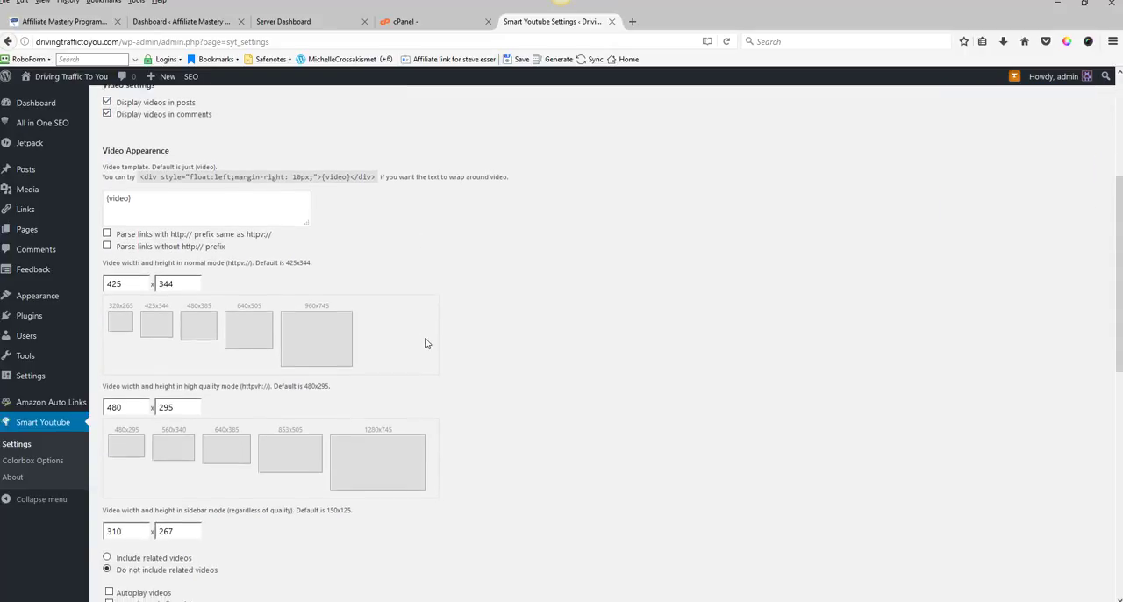
{"action": "scroll", "coordinate": [423, 342], "scroll_direction": "down", "scroll_amount": 3}
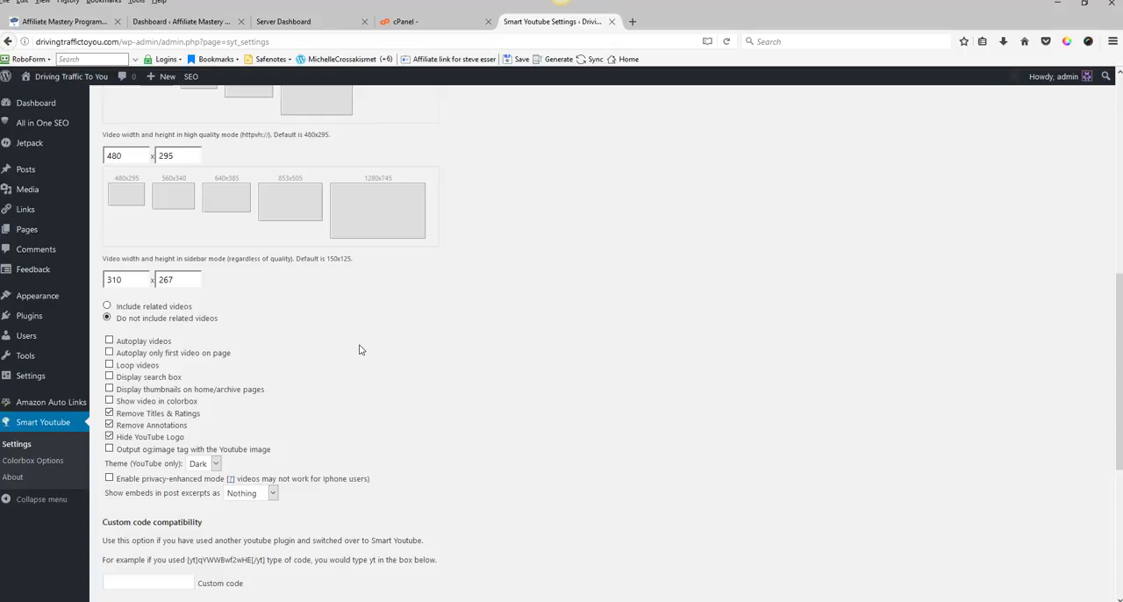
{"action": "scroll", "coordinate": [359, 350], "scroll_direction": "down", "scroll_amount": 1}
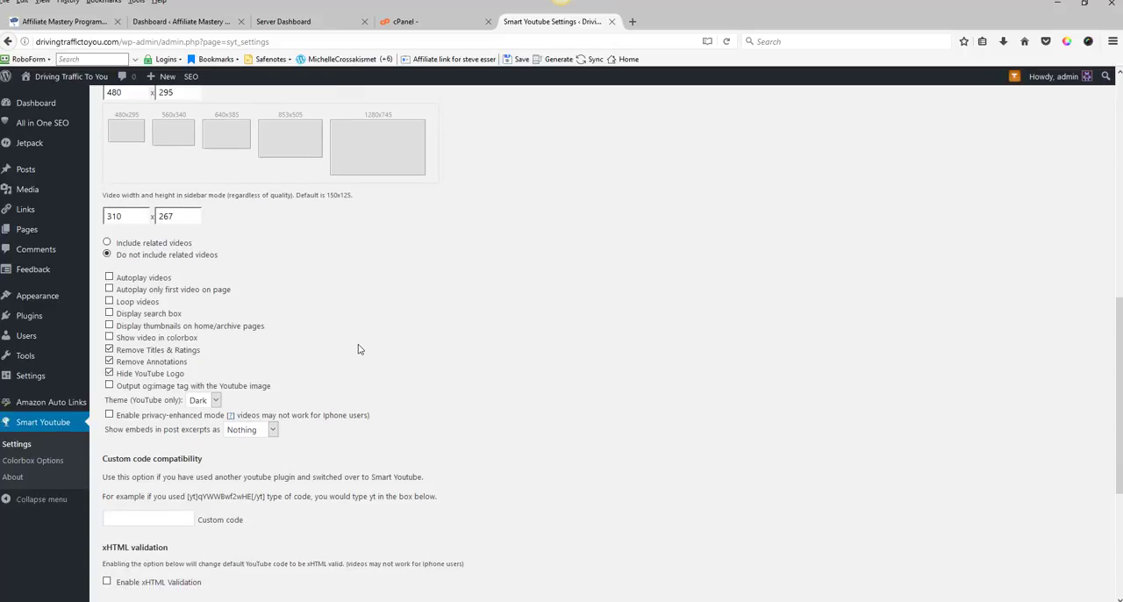
{"action": "scroll", "coordinate": [358, 349], "scroll_direction": "down", "scroll_amount": 1}
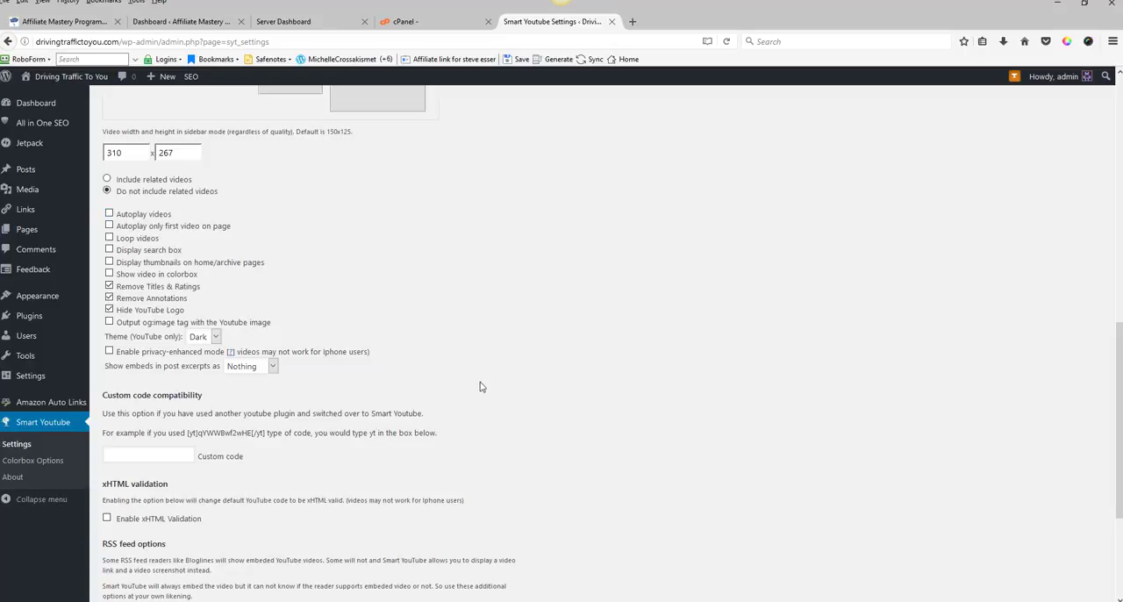
{"action": "scroll", "coordinate": [483, 384], "scroll_direction": "down", "scroll_amount": 3}
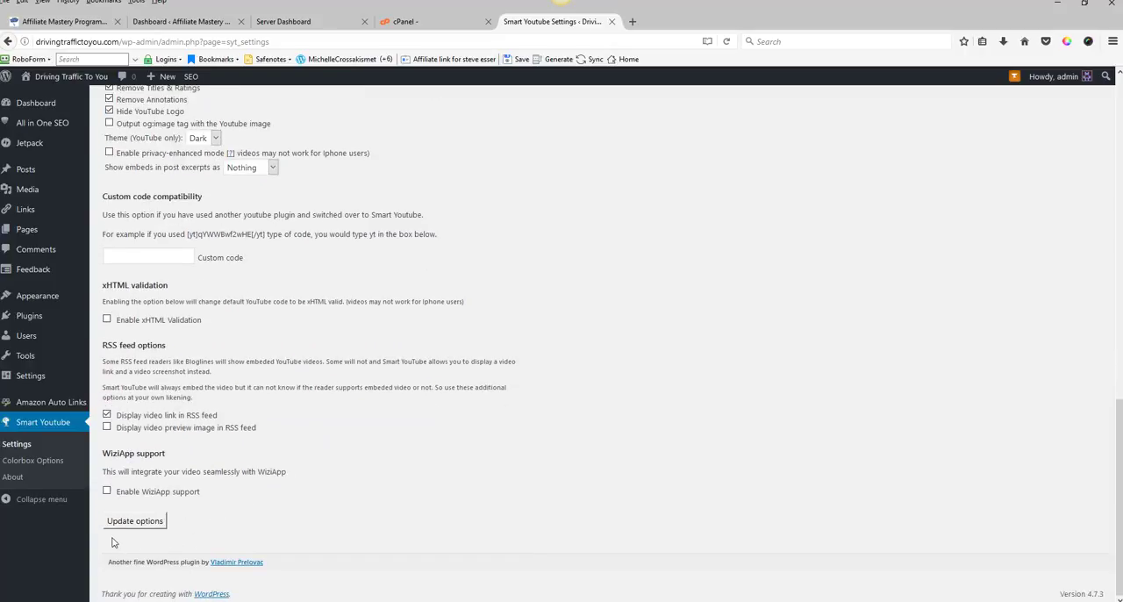
{"action": "left_click", "coordinate": [132, 522]}
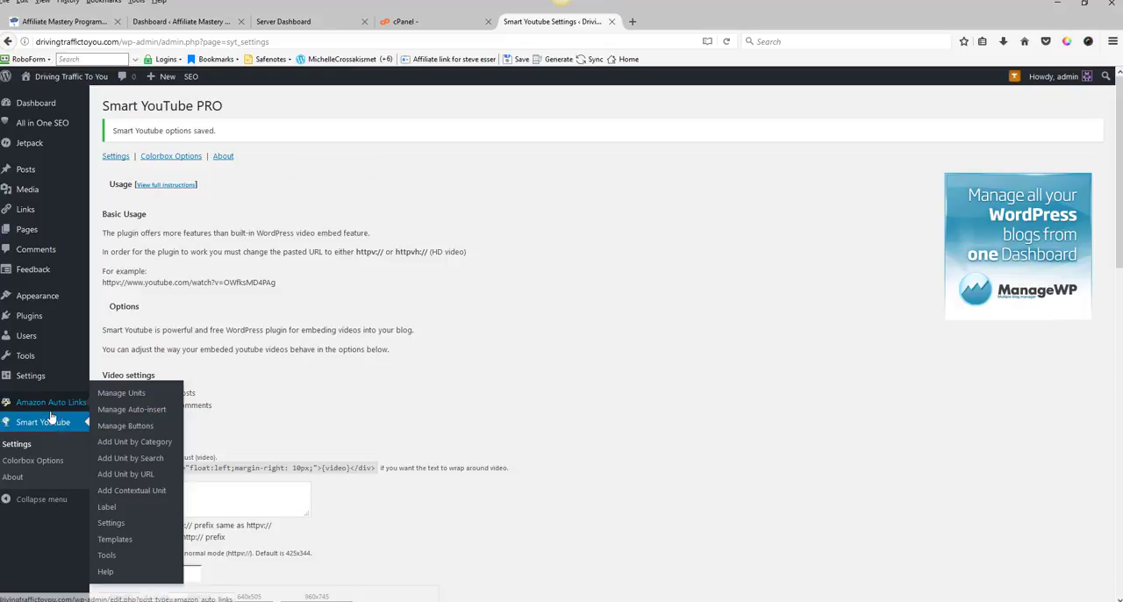
Step: Search the plugin directory for contact form 7, then install and activate Contact Form 7
{"action": "mouse_move", "coordinate": [62, 316]}
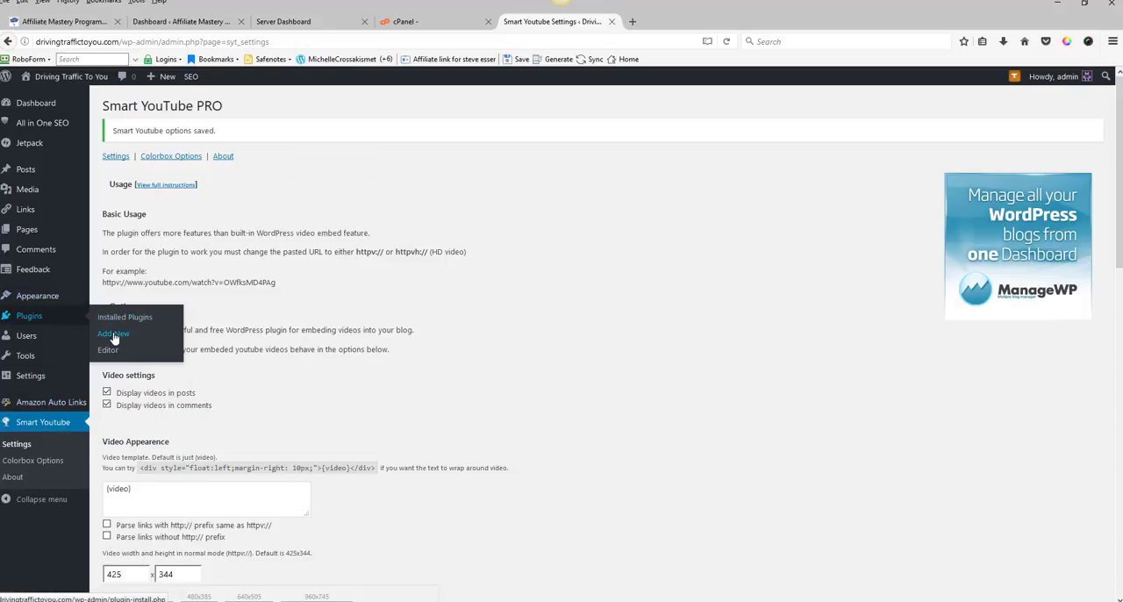
{"action": "left_click", "coordinate": [114, 337]}
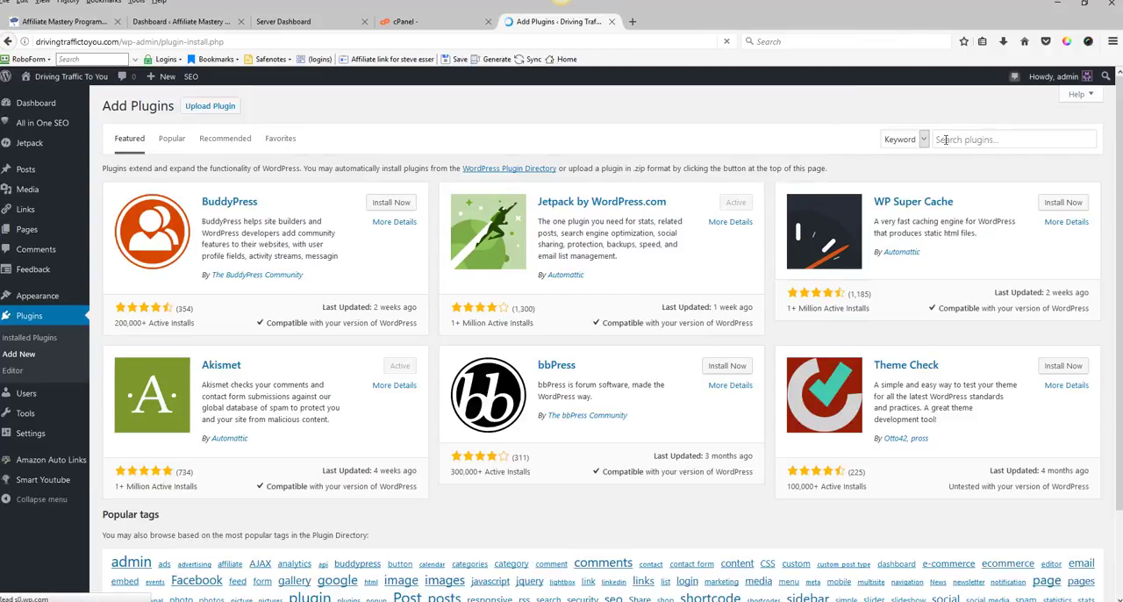
{"action": "left_click", "coordinate": [946, 139]}
{"action": "left_click", "coordinate": [946, 139]}
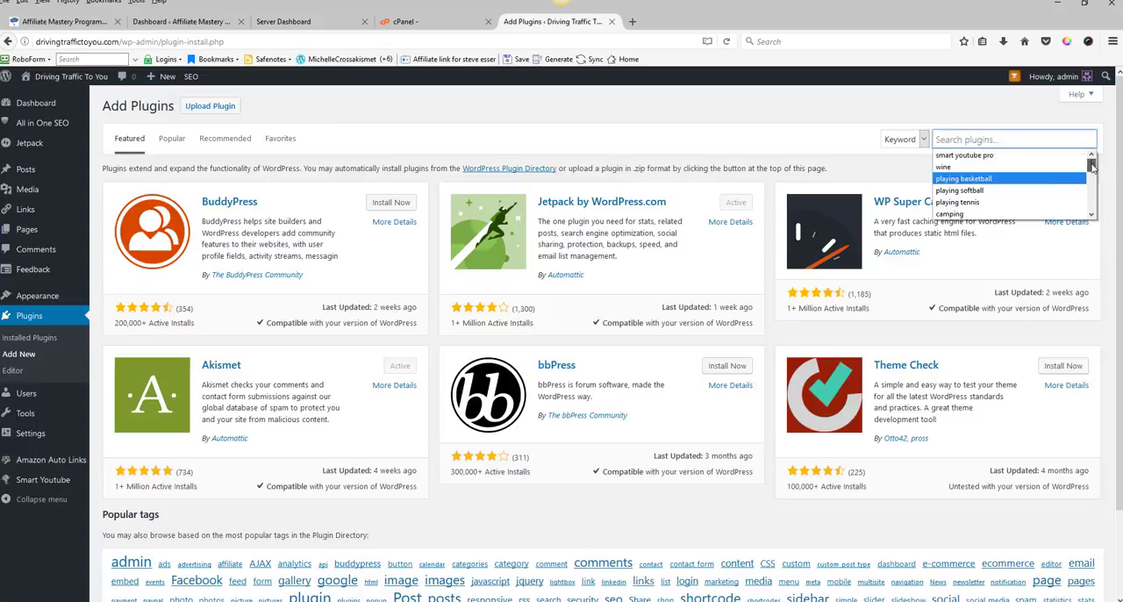
{"action": "left_click_drag", "start_coordinate": [1091, 165], "coordinate": [1090, 188]}
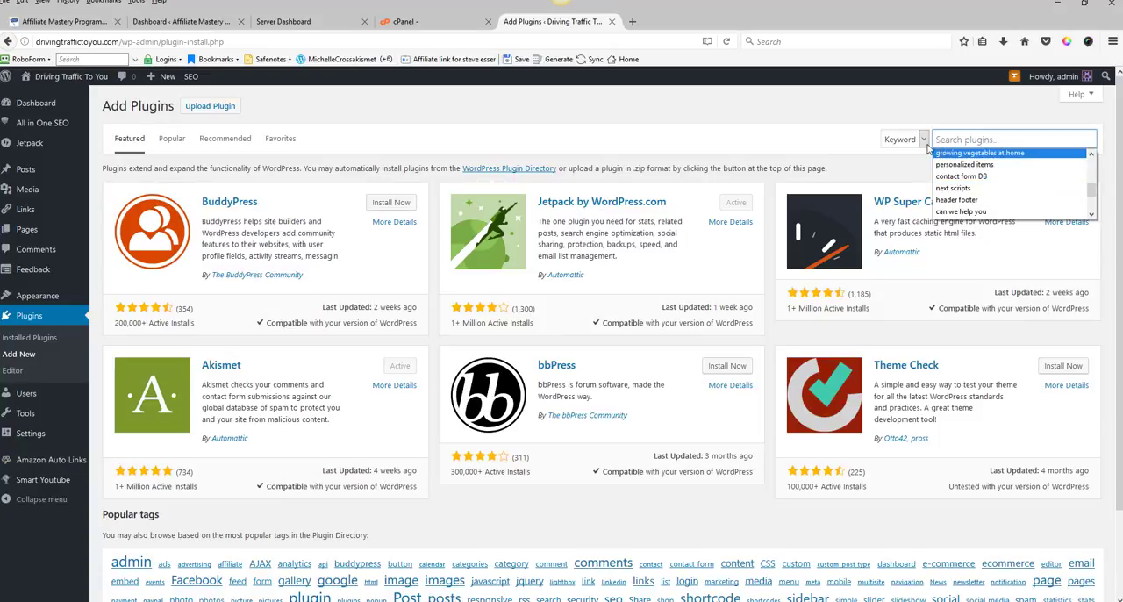
{"action": "left_click", "coordinate": [829, 143]}
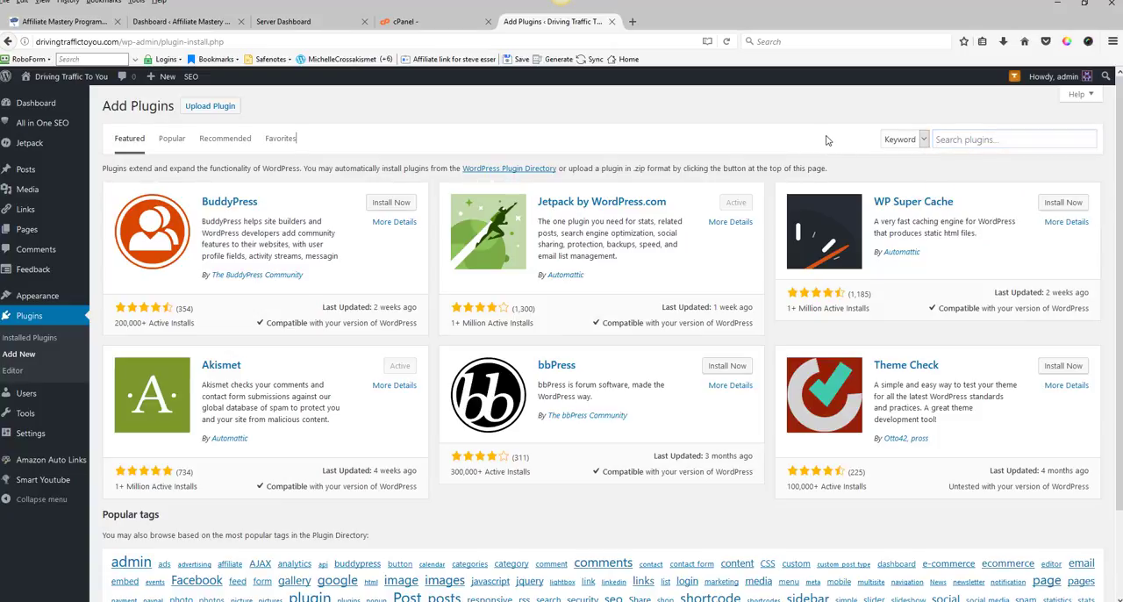
{"action": "left_click", "coordinate": [944, 141]}
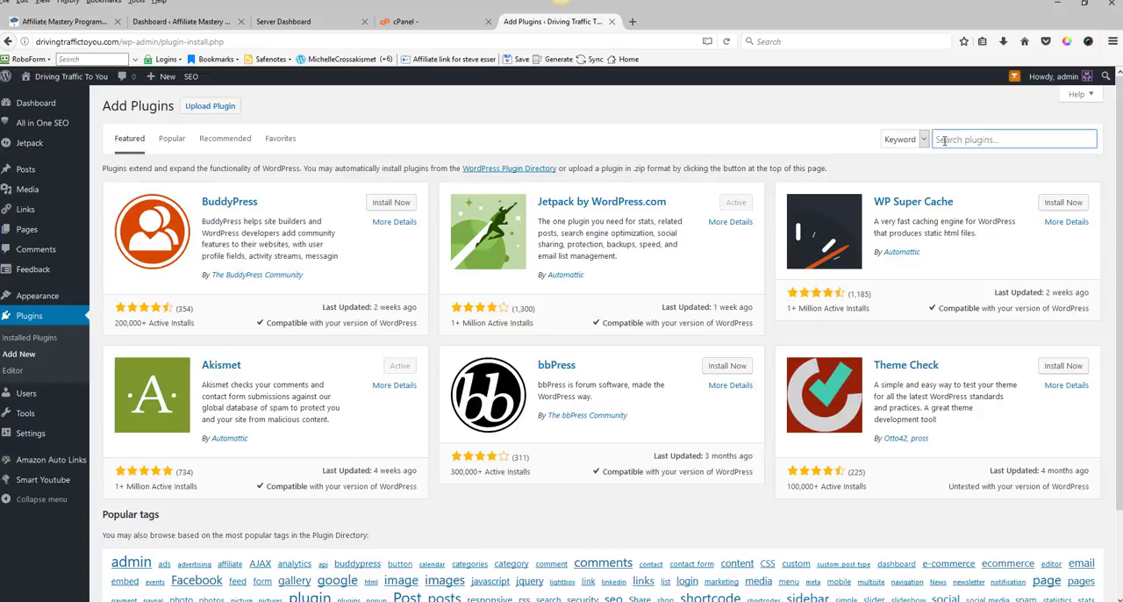
{"action": "type", "text": "cont"}
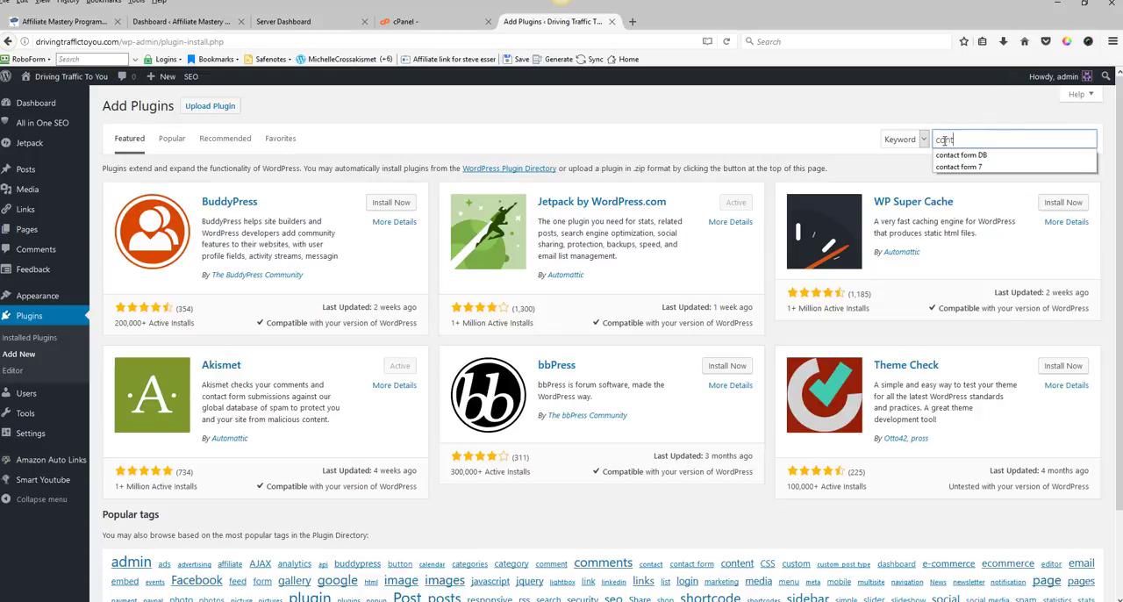
{"action": "type", "text": "act "}
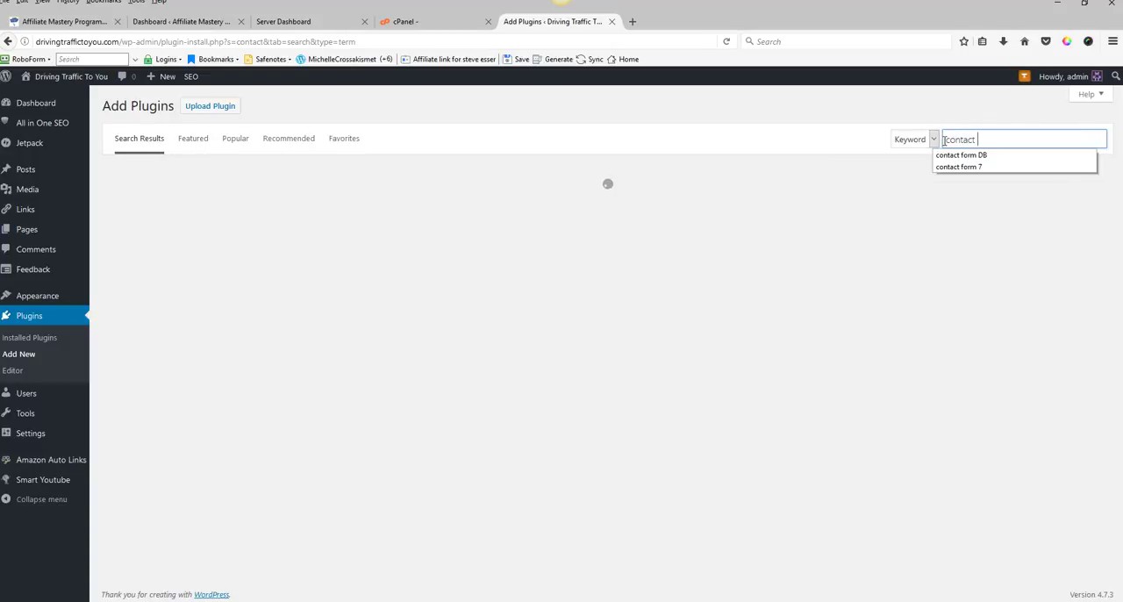
{"action": "type", "text": "form 7"}
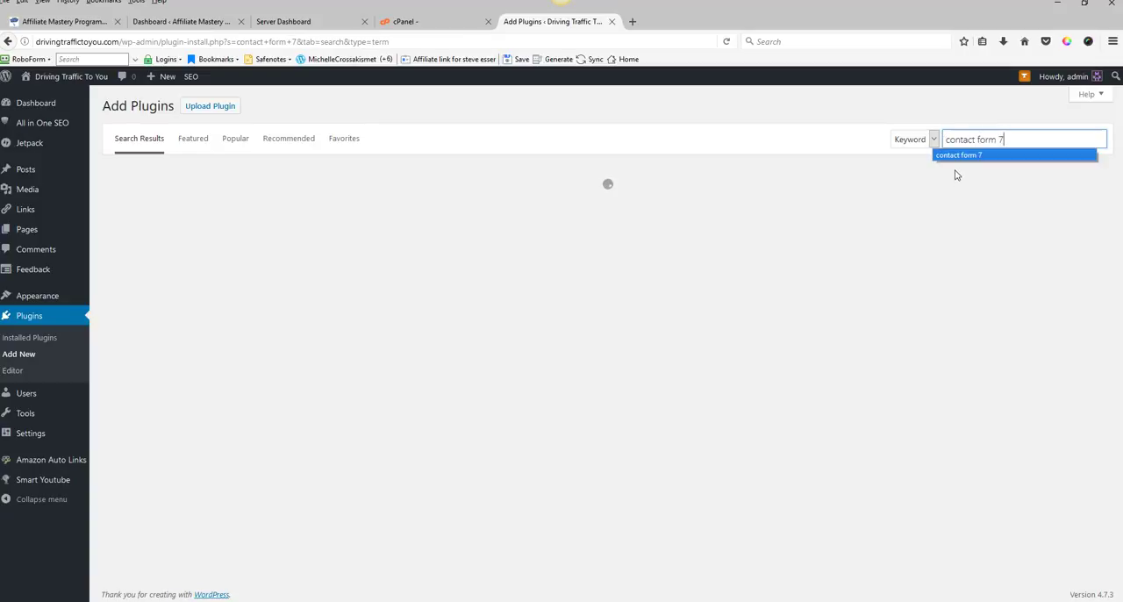
{"action": "left_click", "coordinate": [955, 156]}
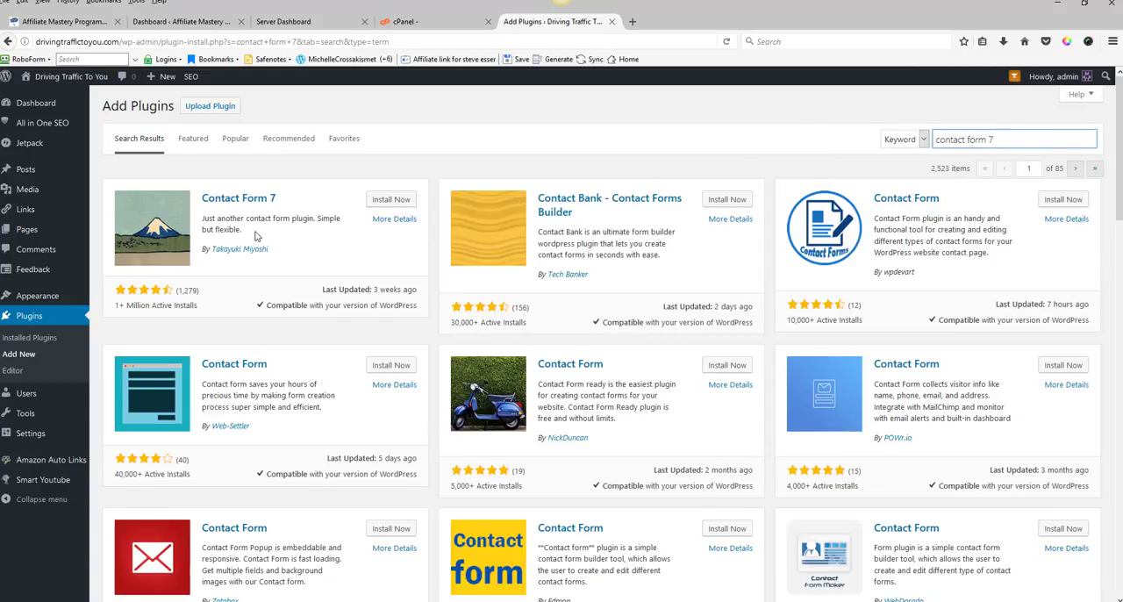
{"action": "left_click", "coordinate": [387, 201]}
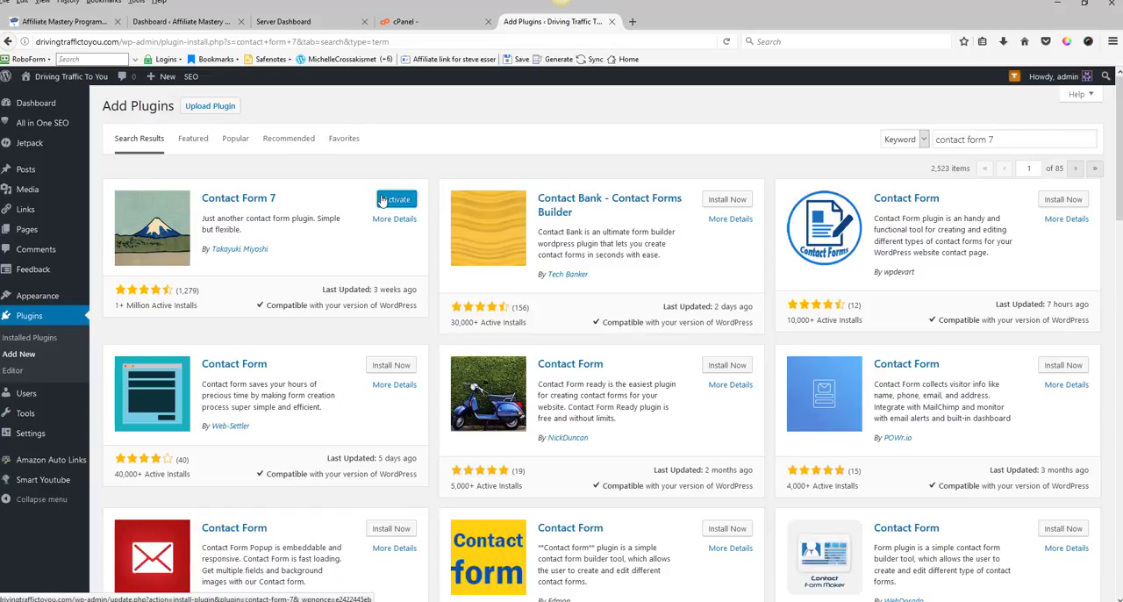
{"action": "left_click", "coordinate": [393, 200]}
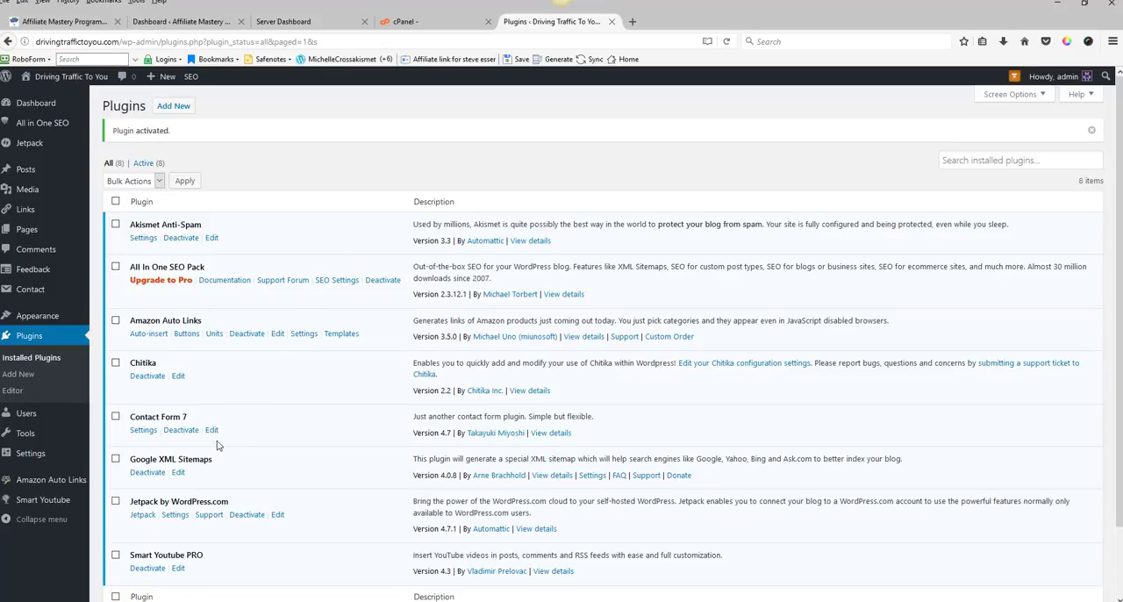
Step: Search for icopyright toolbar, install and activate iCopyright Toolbar, and agree to its terms of use
{"action": "left_click", "coordinate": [175, 107]}
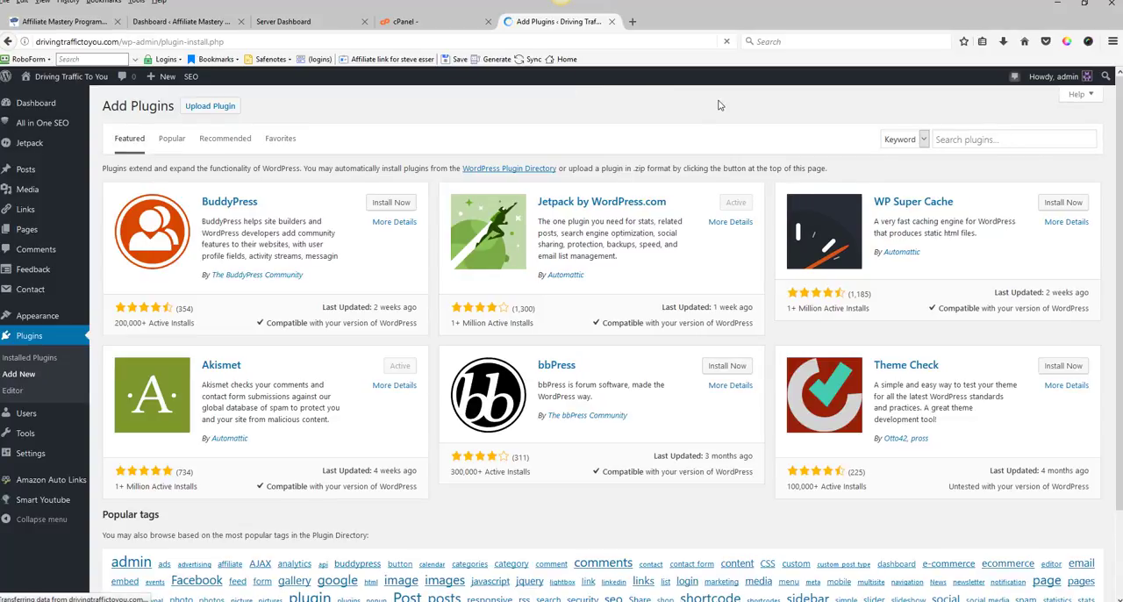
{"action": "left_click", "coordinate": [947, 140]}
{"action": "scroll", "coordinate": [963, 189], "scroll_direction": "down", "scroll_amount": 5}
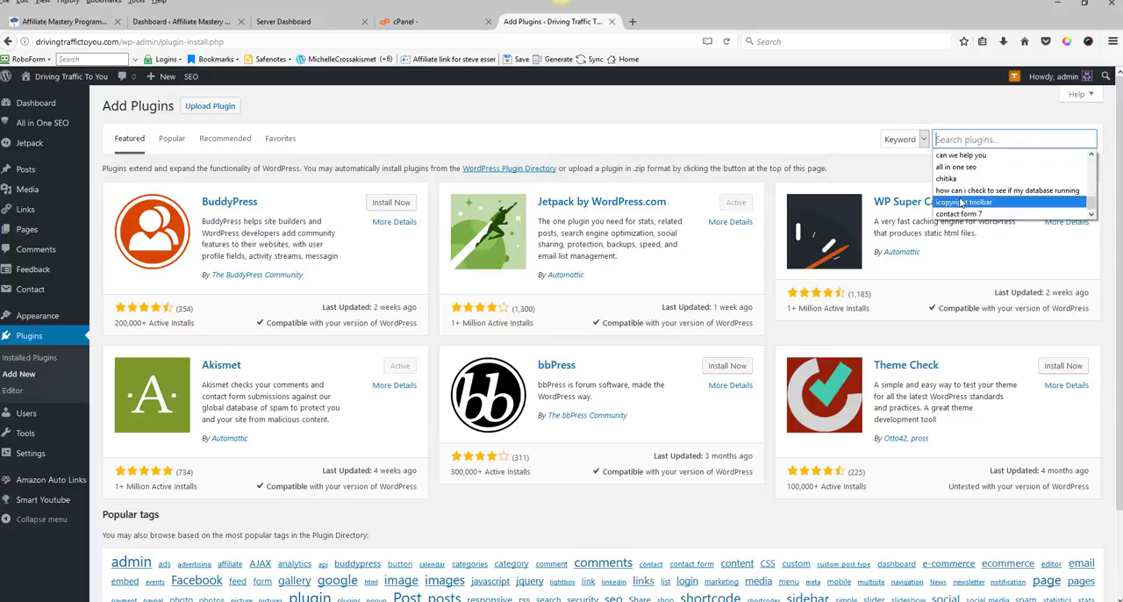
{"action": "left_click", "coordinate": [963, 203]}
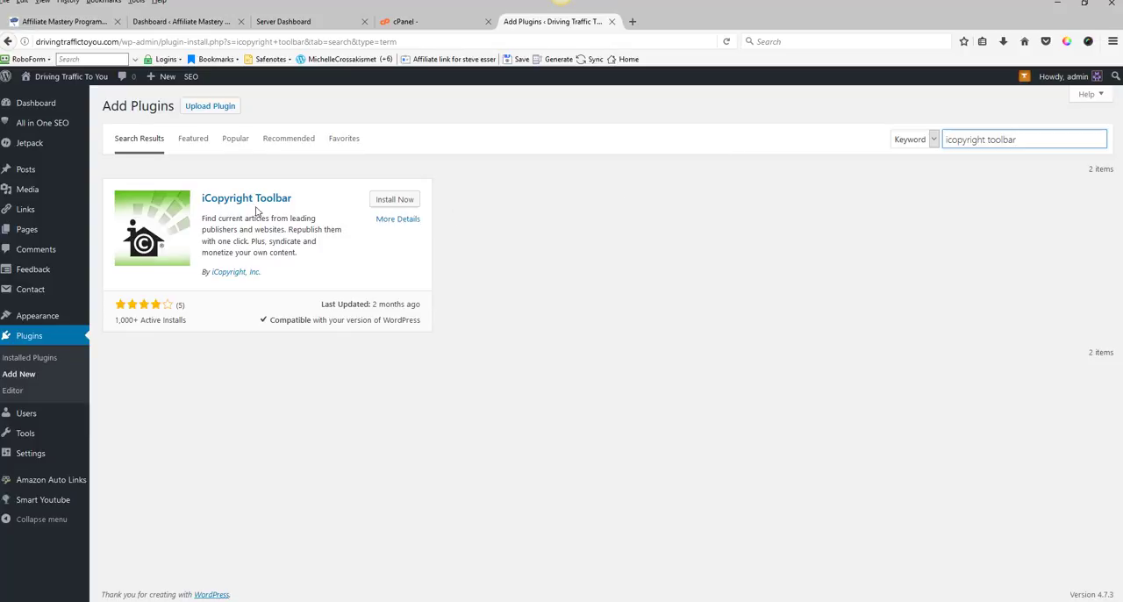
{"action": "left_click", "coordinate": [394, 201]}
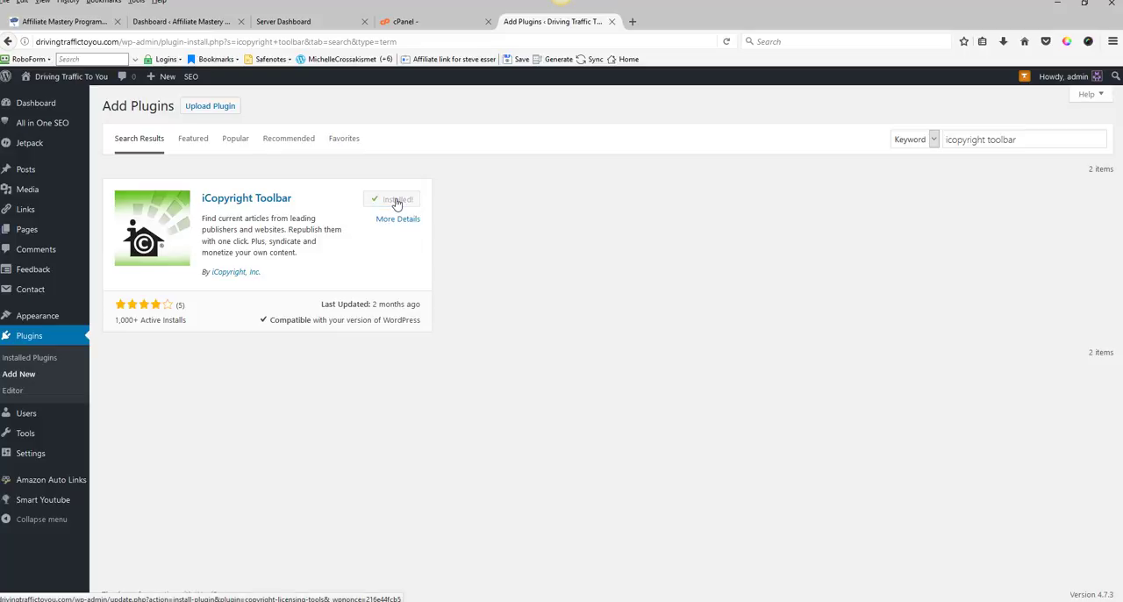
{"action": "left_click", "coordinate": [399, 201]}
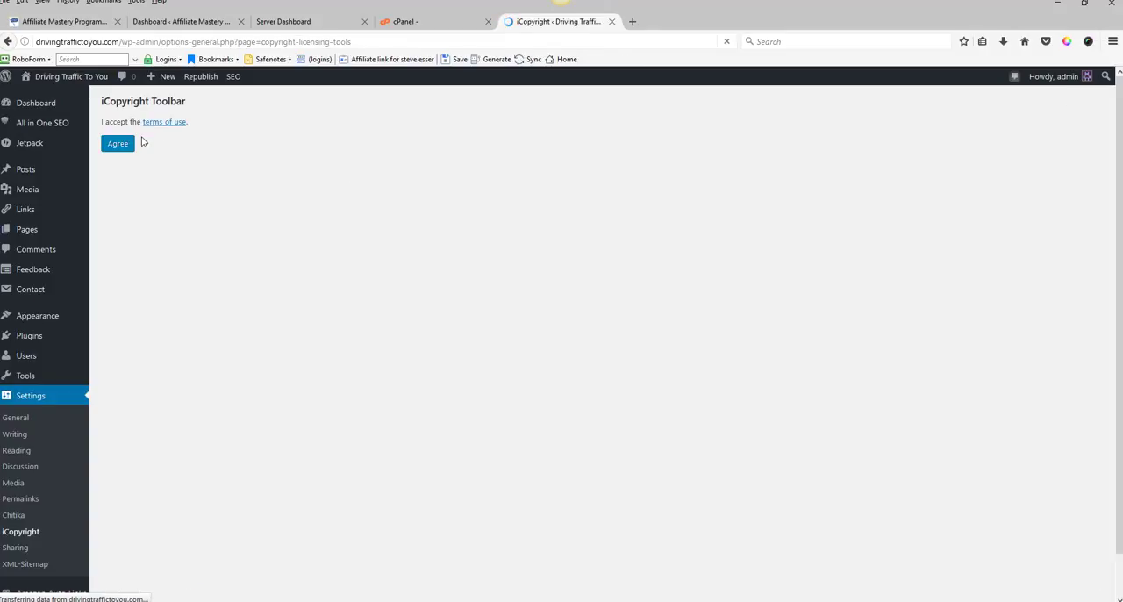
{"action": "left_click", "coordinate": [116, 144]}
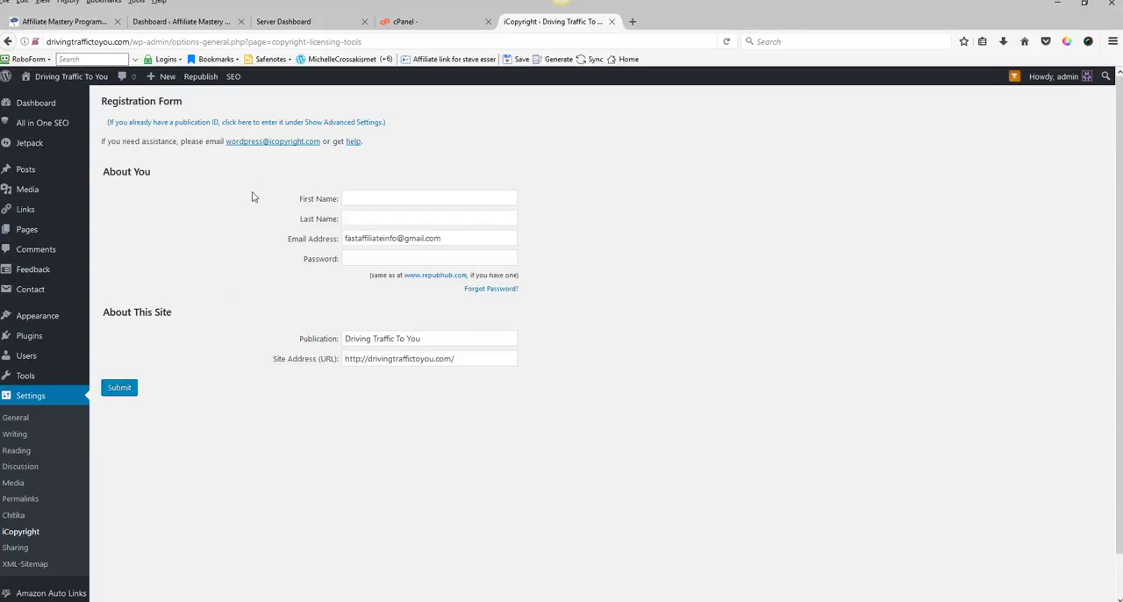
Step: Search the plugin directory for next scripts, then install and activate NextScripts: Social Networks Auto-Poster
{"action": "mouse_move", "coordinate": [35, 337]}
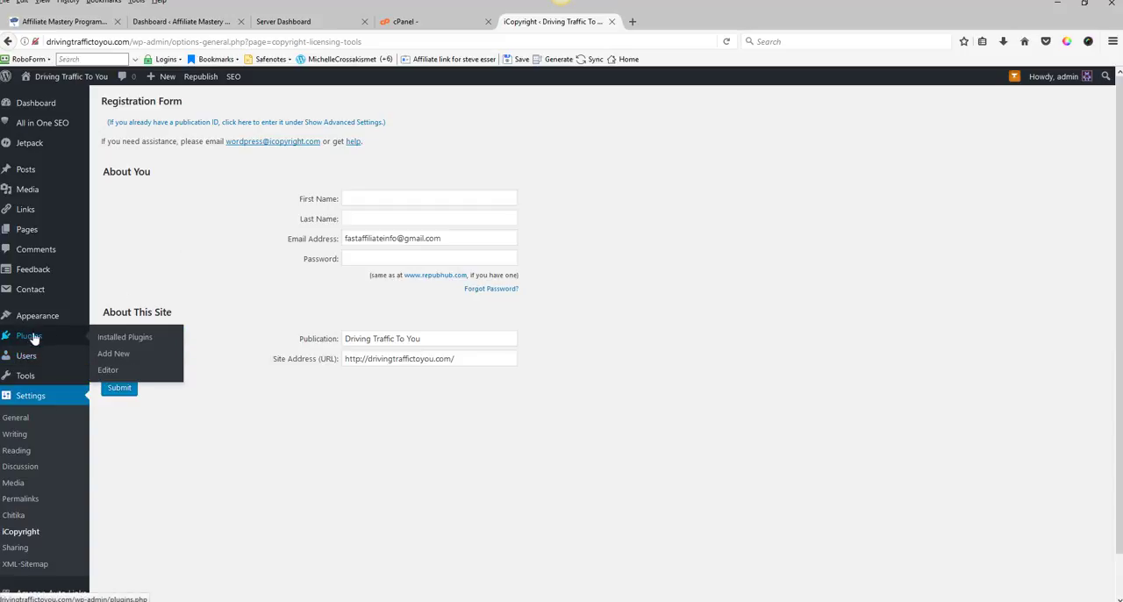
{"action": "left_click", "coordinate": [123, 339]}
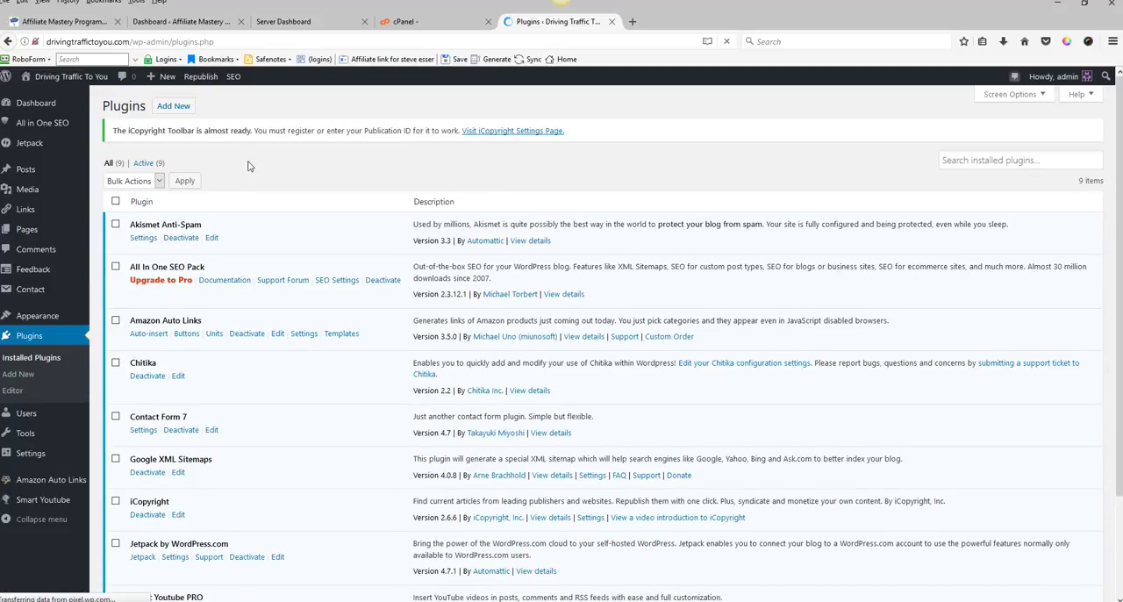
{"action": "left_click", "coordinate": [172, 107]}
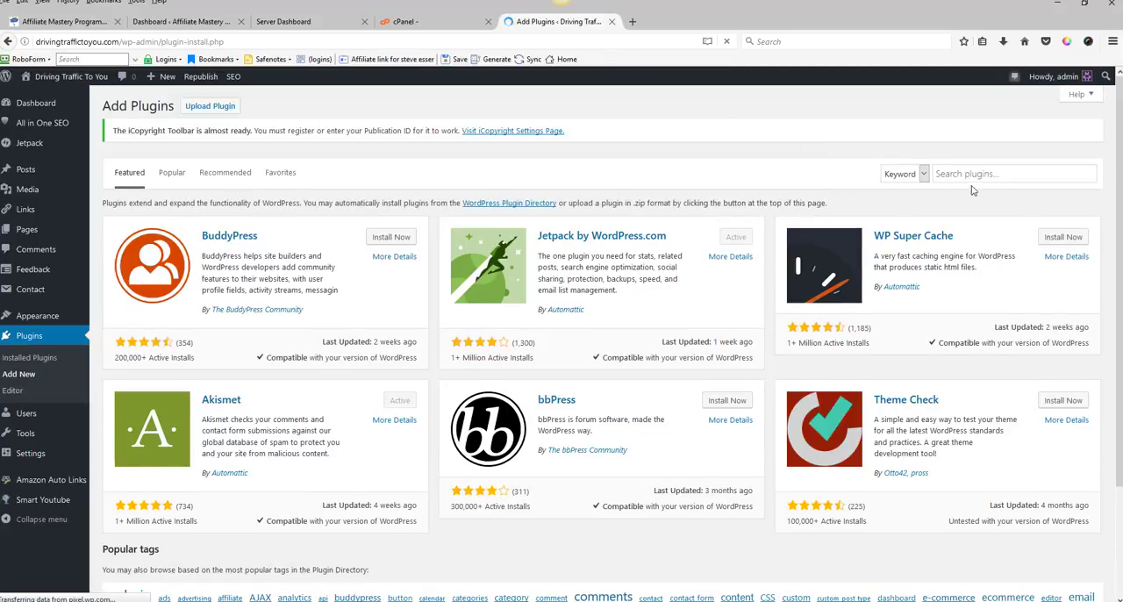
{"action": "left_click", "coordinate": [957, 172]}
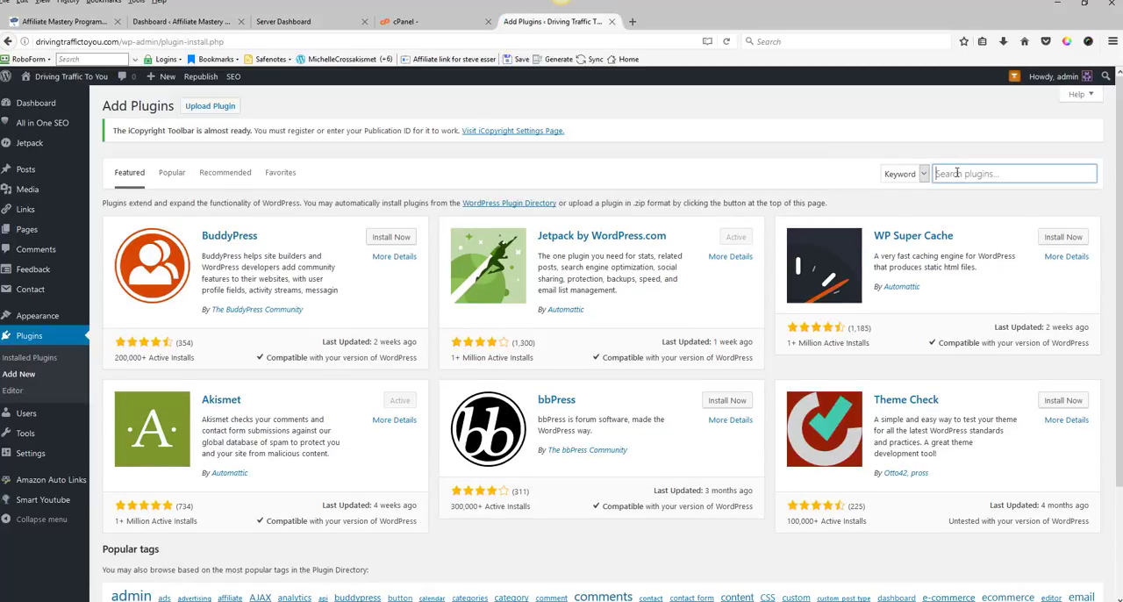
{"action": "left_click", "coordinate": [957, 172]}
{"action": "scroll", "coordinate": [963, 230], "scroll_direction": "down", "scroll_amount": 2}
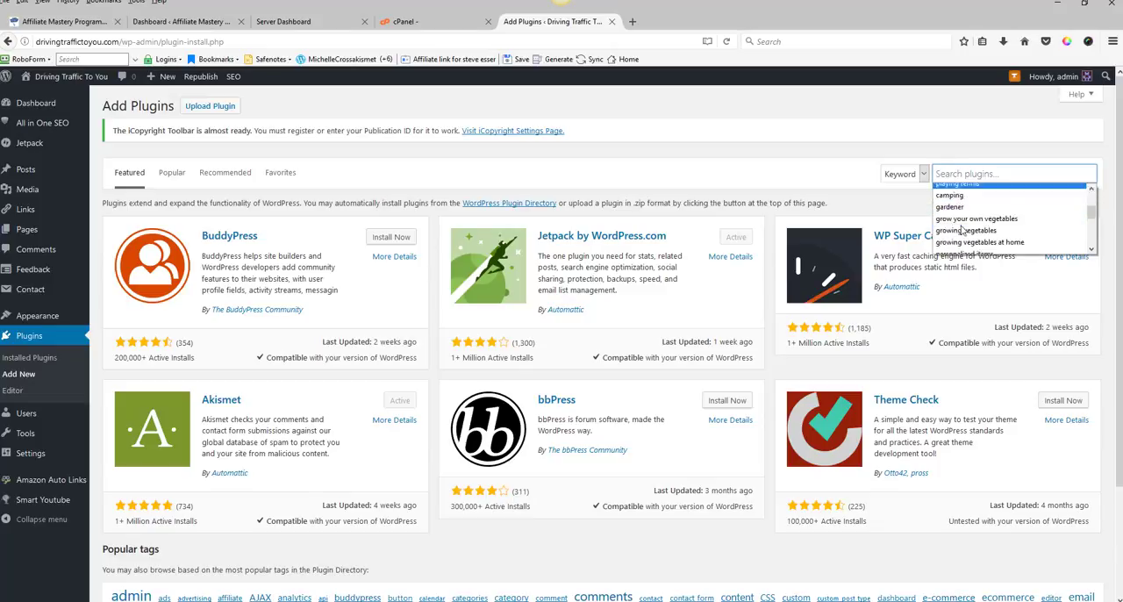
{"action": "scroll", "coordinate": [962, 230], "scroll_direction": "down", "scroll_amount": 2}
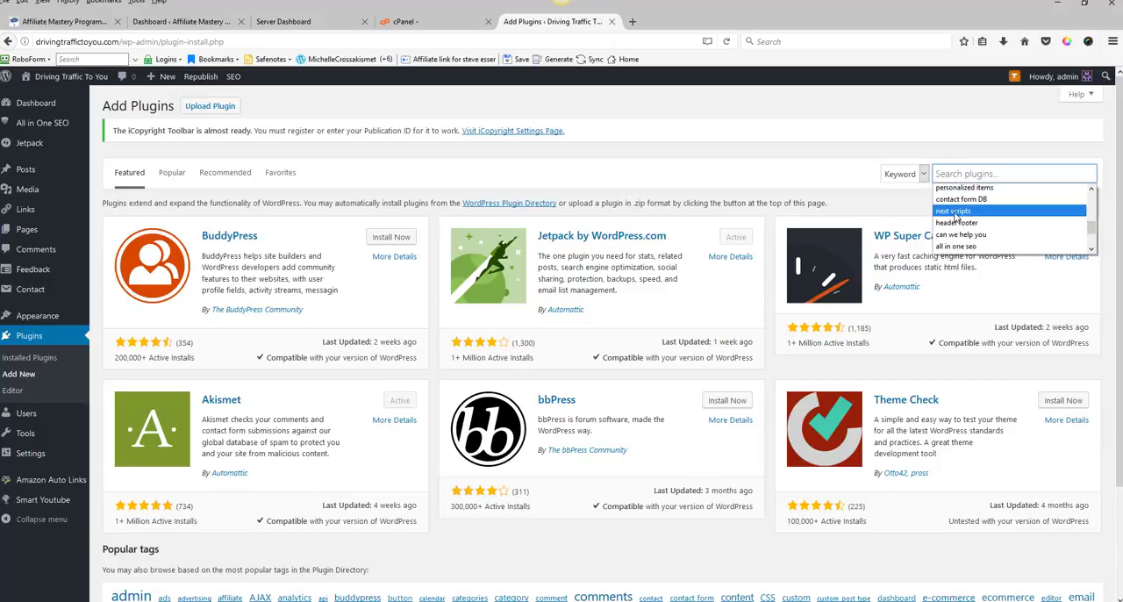
{"action": "left_click", "coordinate": [955, 212]}
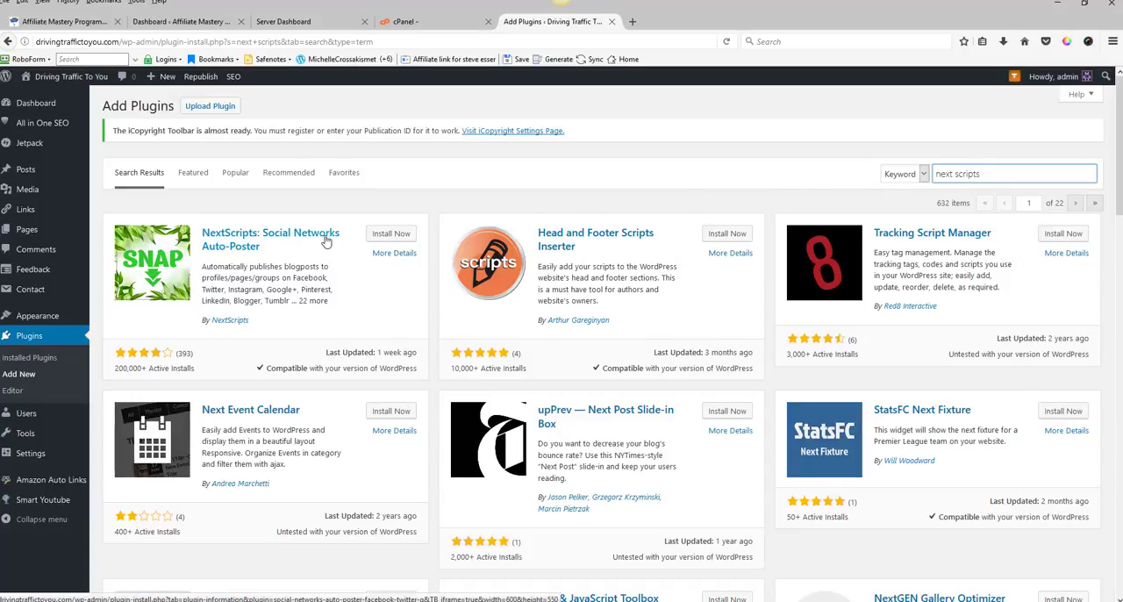
{"action": "left_click", "coordinate": [400, 235]}
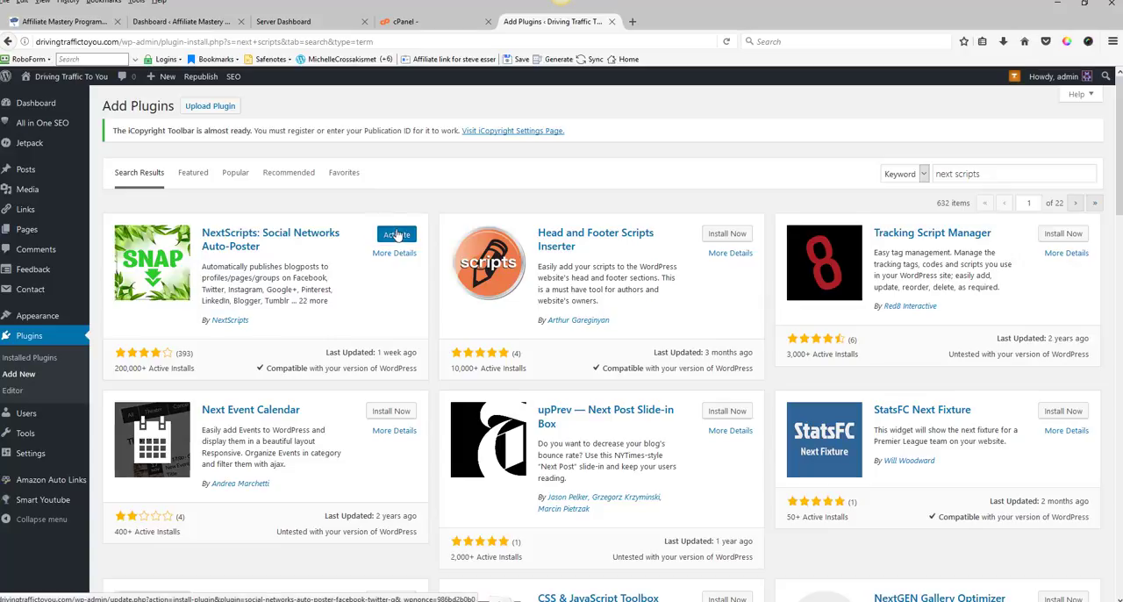
{"action": "left_click", "coordinate": [396, 234]}
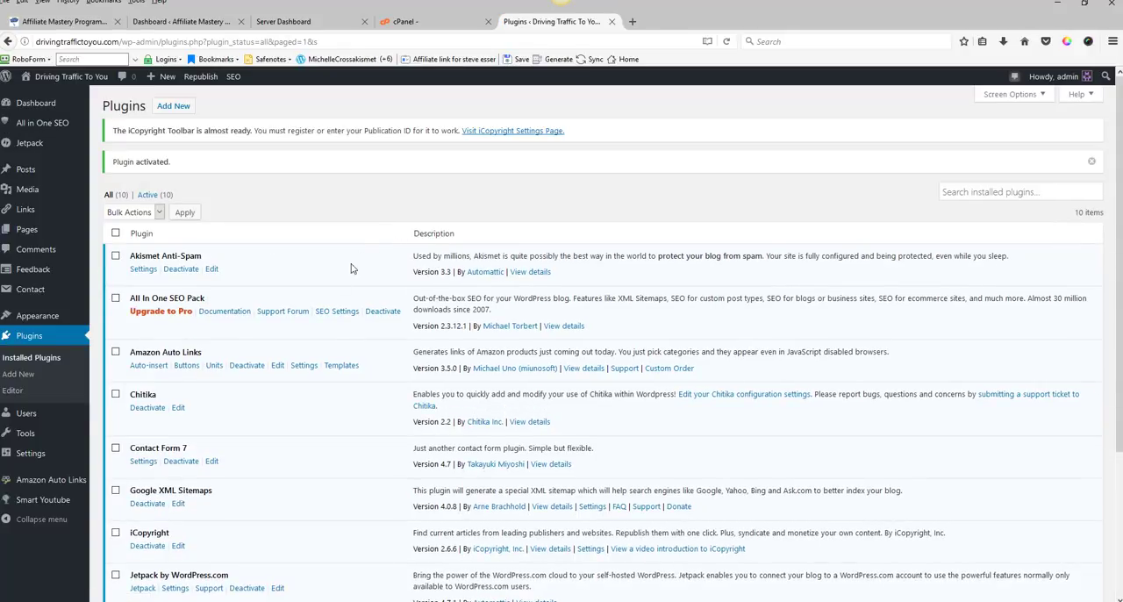
{"action": "scroll", "coordinate": [245, 463], "scroll_direction": "down", "scroll_amount": 4}
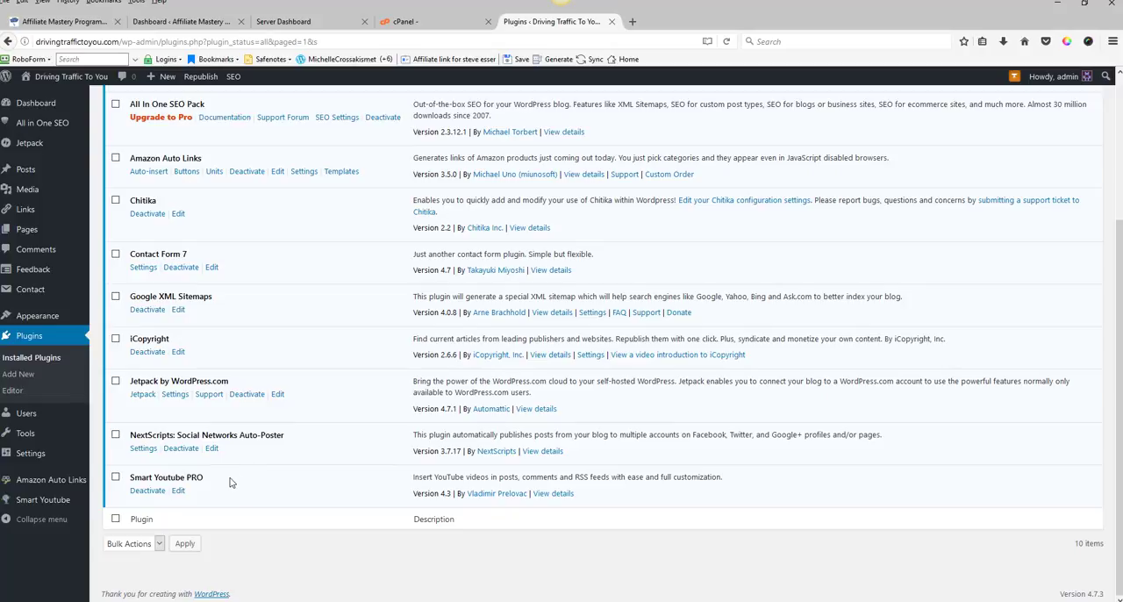
Step: Search the plugin directory for tinymce advanced, then install and activate TinyMCE Advanced
{"action": "scroll", "coordinate": [263, 430], "scroll_direction": "up", "scroll_amount": 4}
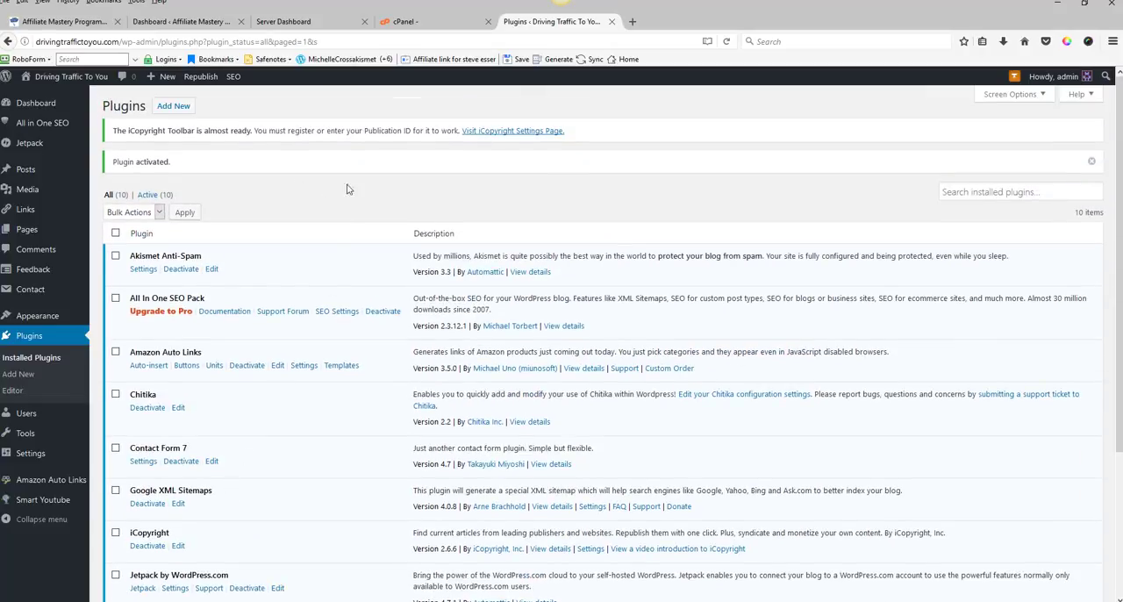
{"action": "left_click", "coordinate": [173, 107]}
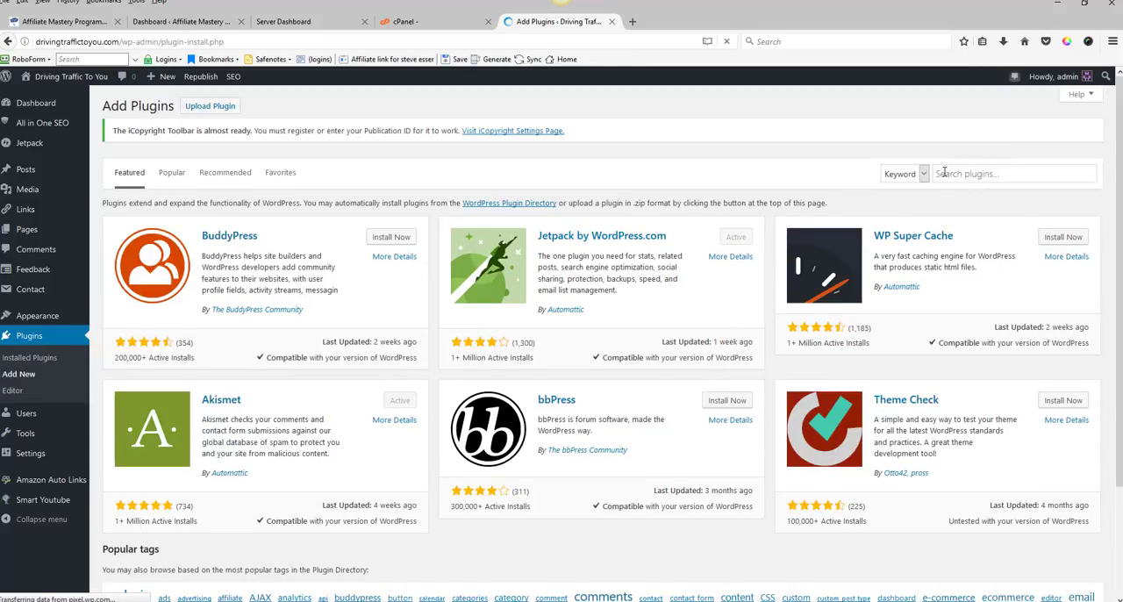
{"action": "left_click", "coordinate": [944, 173]}
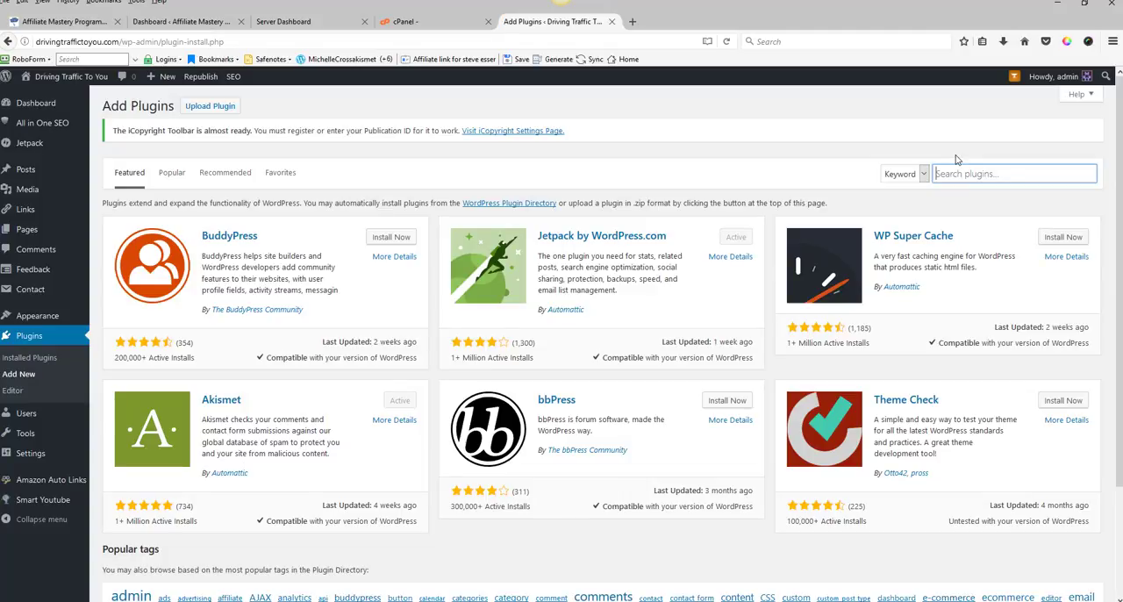
{"action": "type", "text": "tinymce"}
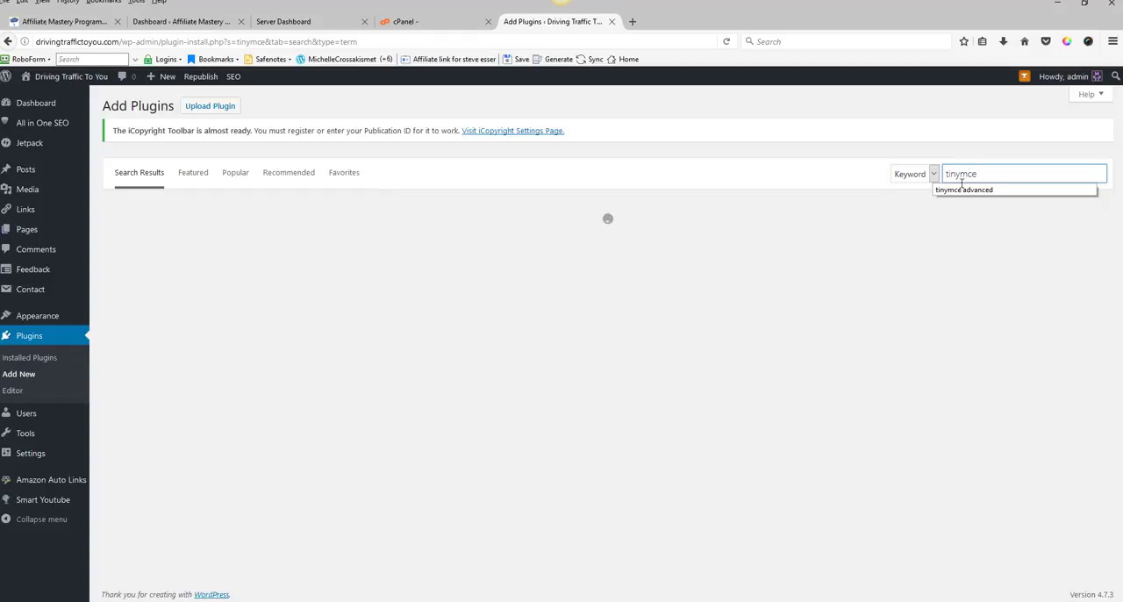
{"action": "left_click", "coordinate": [969, 191]}
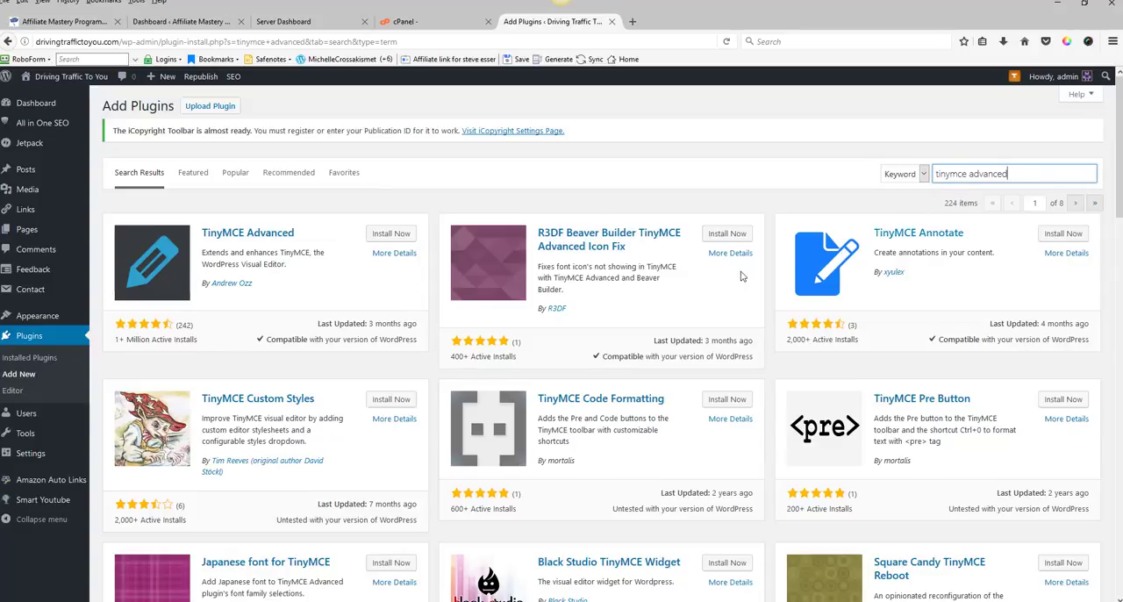
{"action": "left_click", "coordinate": [391, 234]}
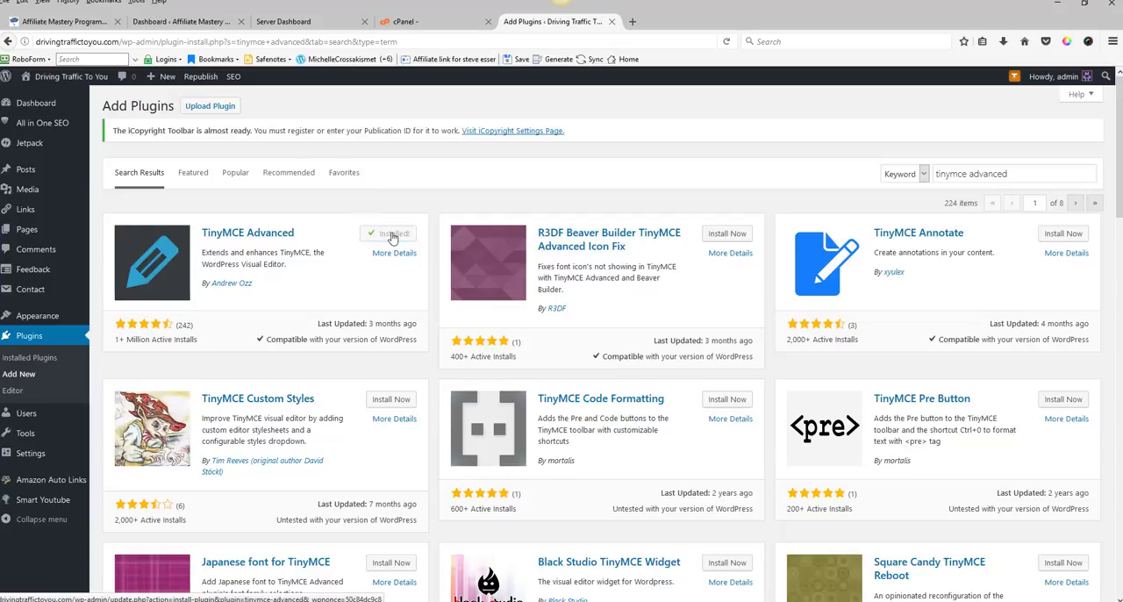
{"action": "left_click", "coordinate": [394, 234]}
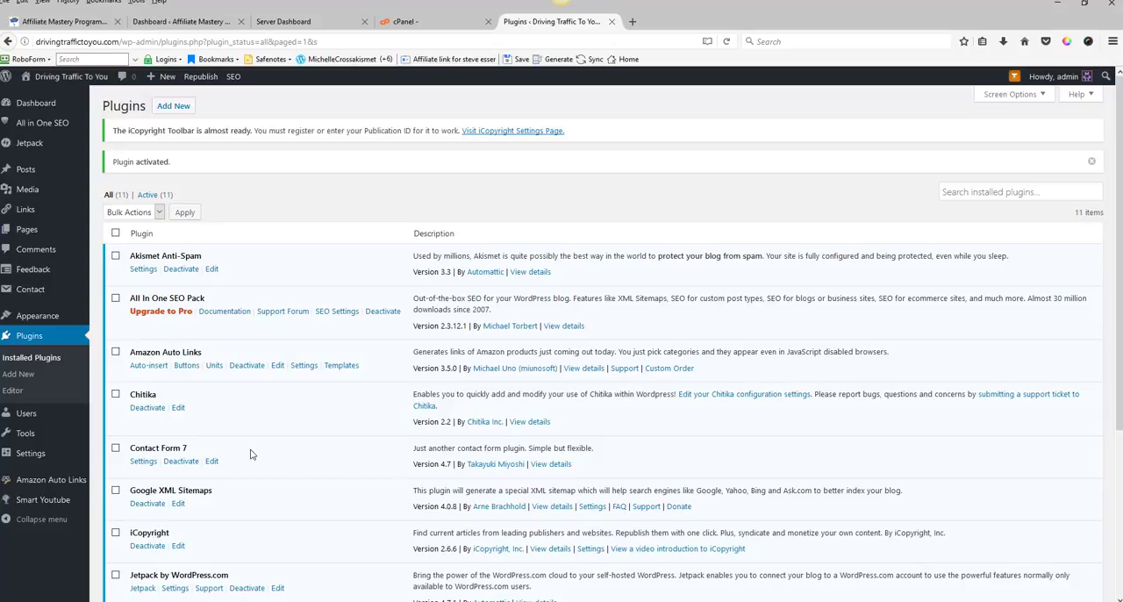
Step: Open the TinyMCE Advanced editor settings page
{"action": "scroll", "coordinate": [250, 454], "scroll_direction": "down", "scroll_amount": 2}
{"action": "scroll", "coordinate": [250, 454], "scroll_direction": "down", "scroll_amount": 1}
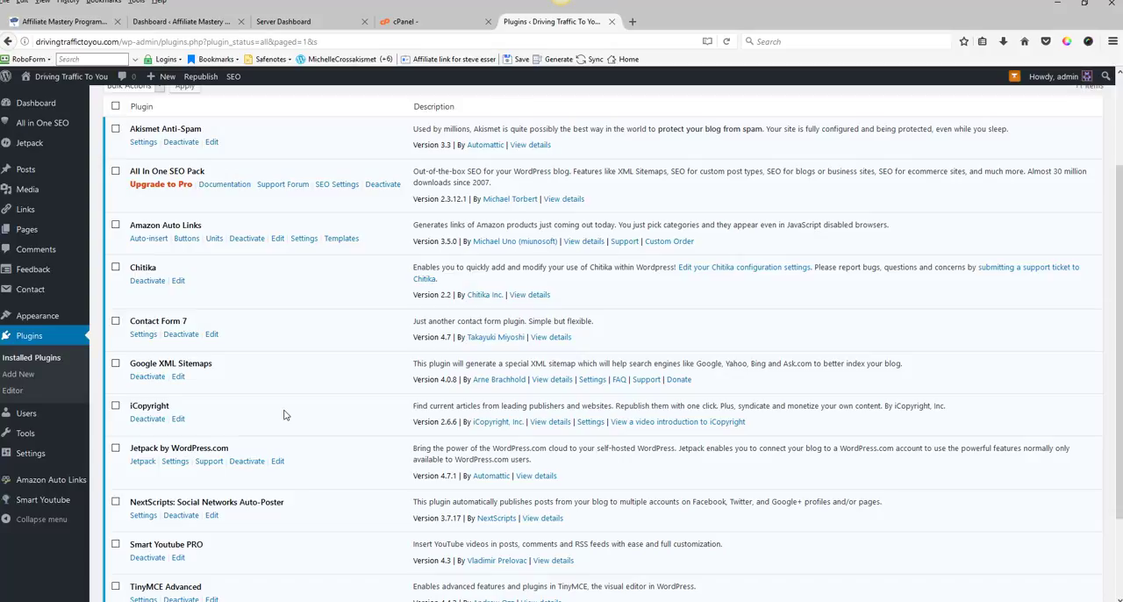
{"action": "scroll", "coordinate": [283, 414], "scroll_direction": "up", "scroll_amount": 1}
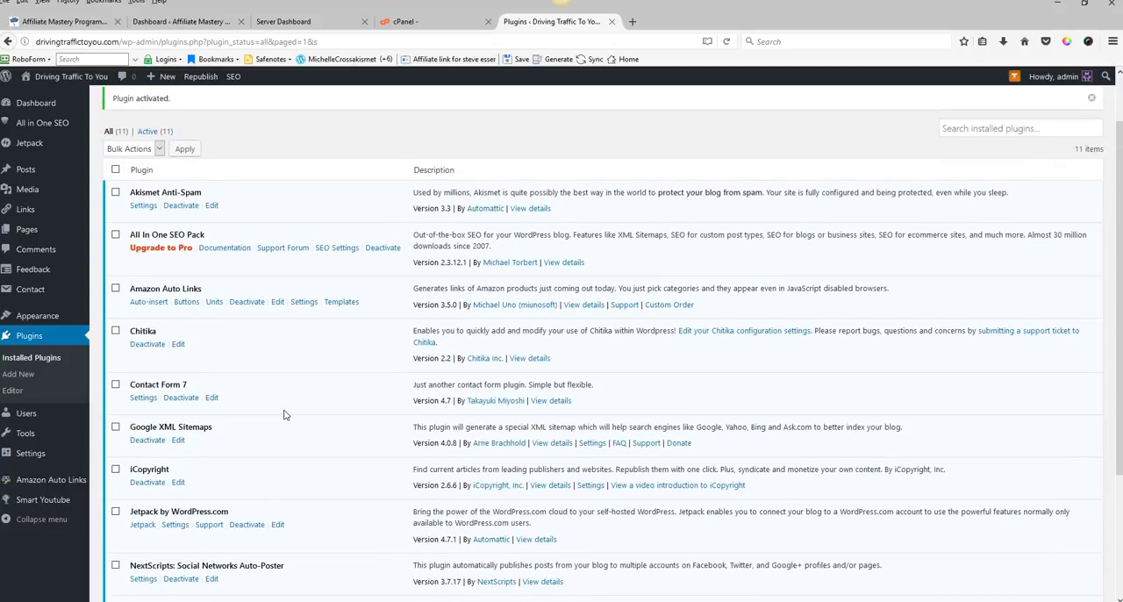
{"action": "scroll", "coordinate": [283, 414], "scroll_direction": "down", "scroll_amount": 1}
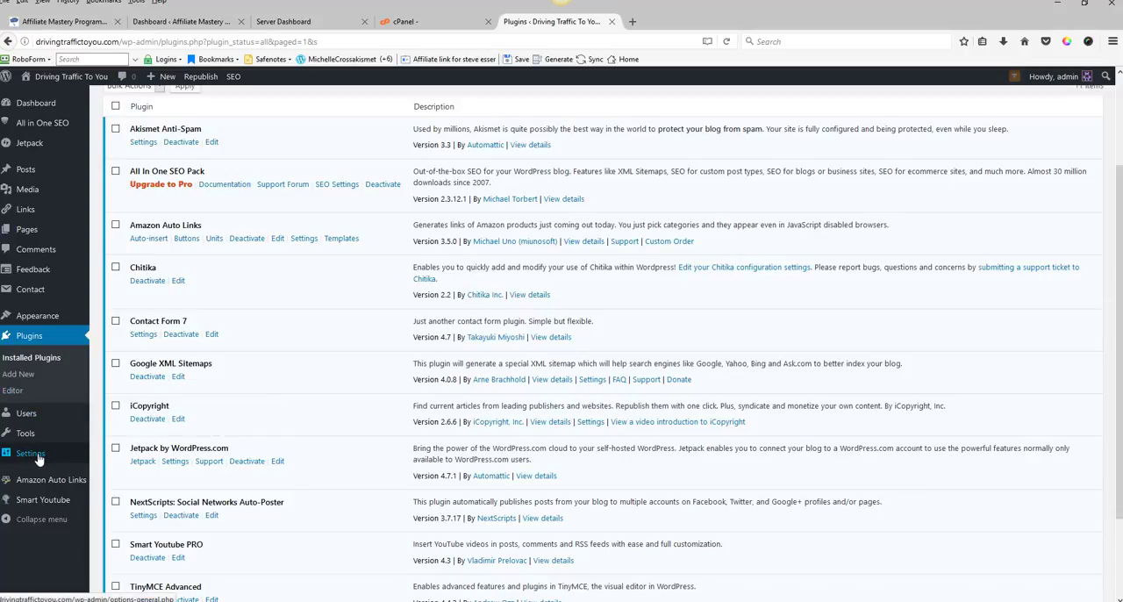
{"action": "mouse_move", "coordinate": [42, 459]}
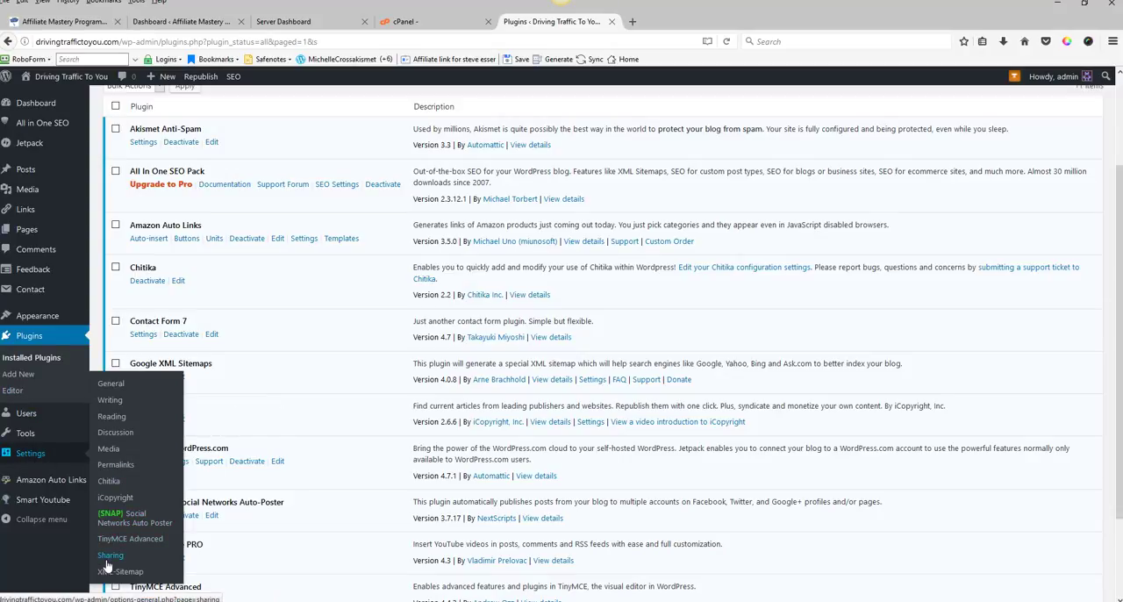
{"action": "left_click", "coordinate": [126, 540]}
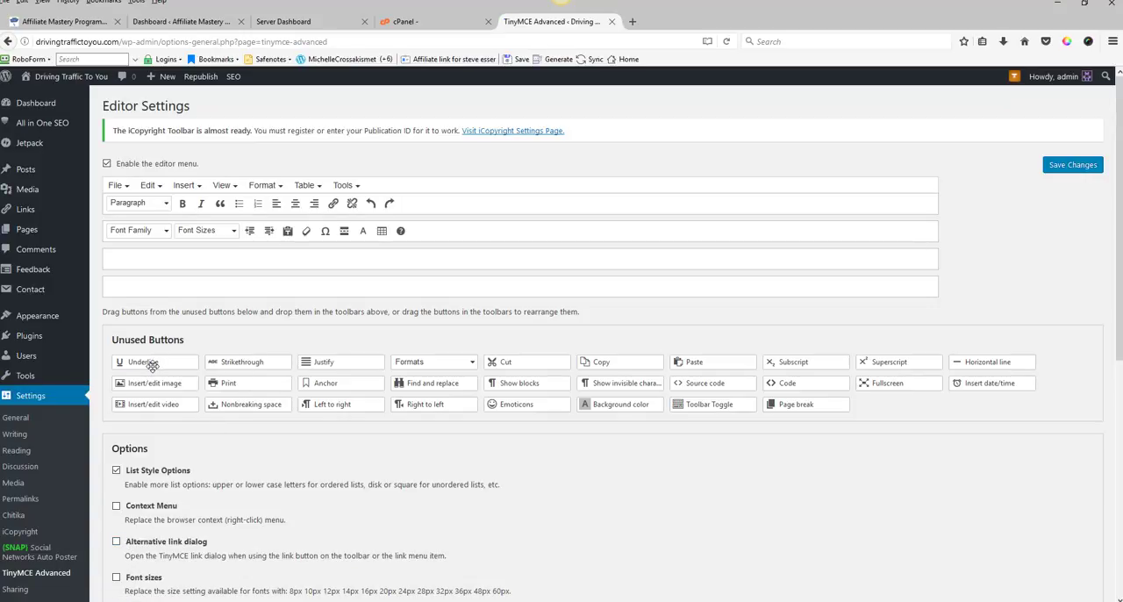
Step: Add the Underline and Emoticons buttons to the first toolbar and Background color to the second, then save changes
{"action": "left_click_drag", "start_coordinate": [153, 366], "coordinate": [448, 204]}
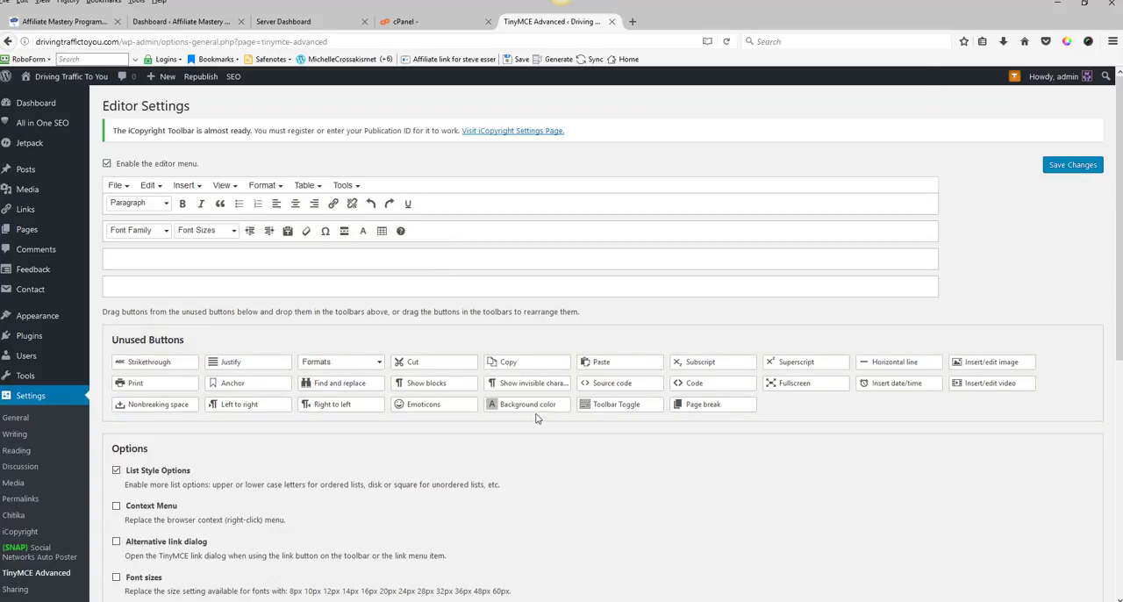
{"action": "left_click_drag", "start_coordinate": [529, 407], "coordinate": [470, 235]}
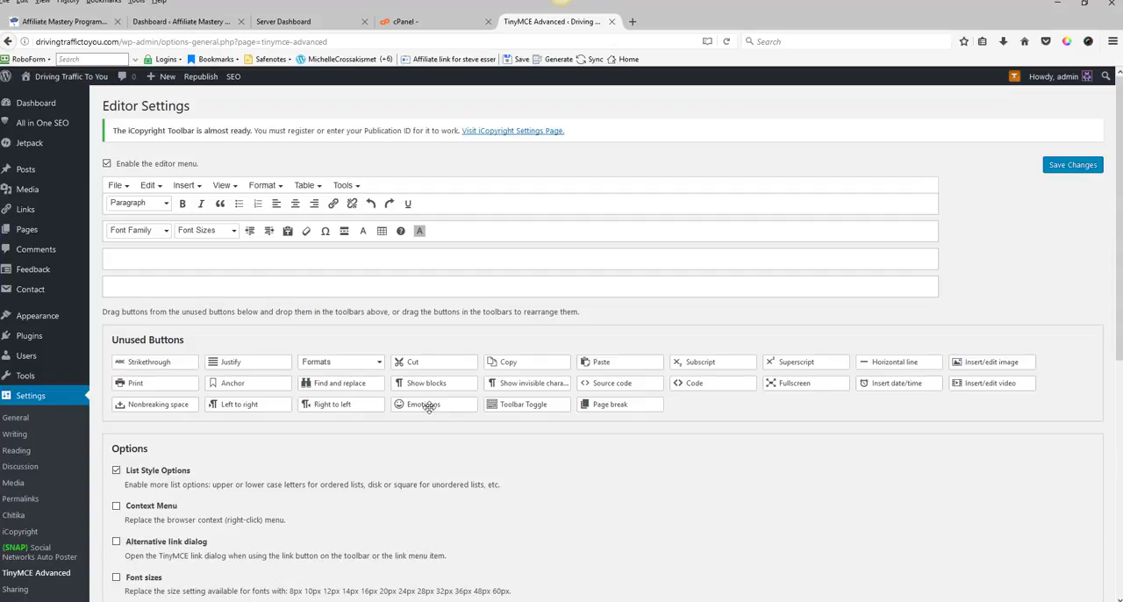
{"action": "left_click_drag", "start_coordinate": [429, 402], "coordinate": [468, 243]}
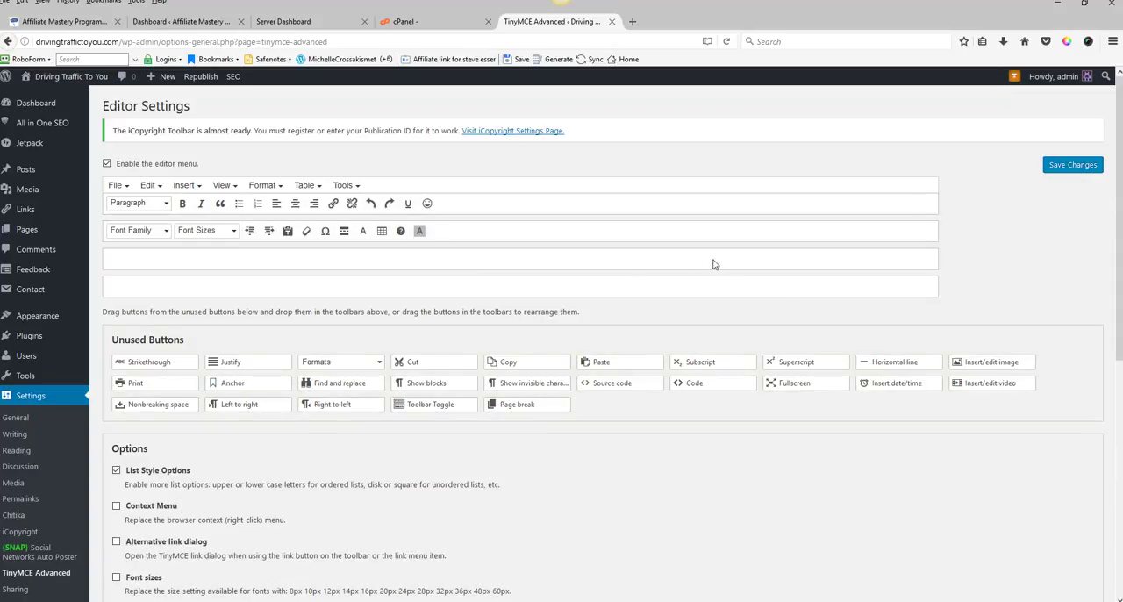
{"action": "left_click", "coordinate": [1077, 167]}
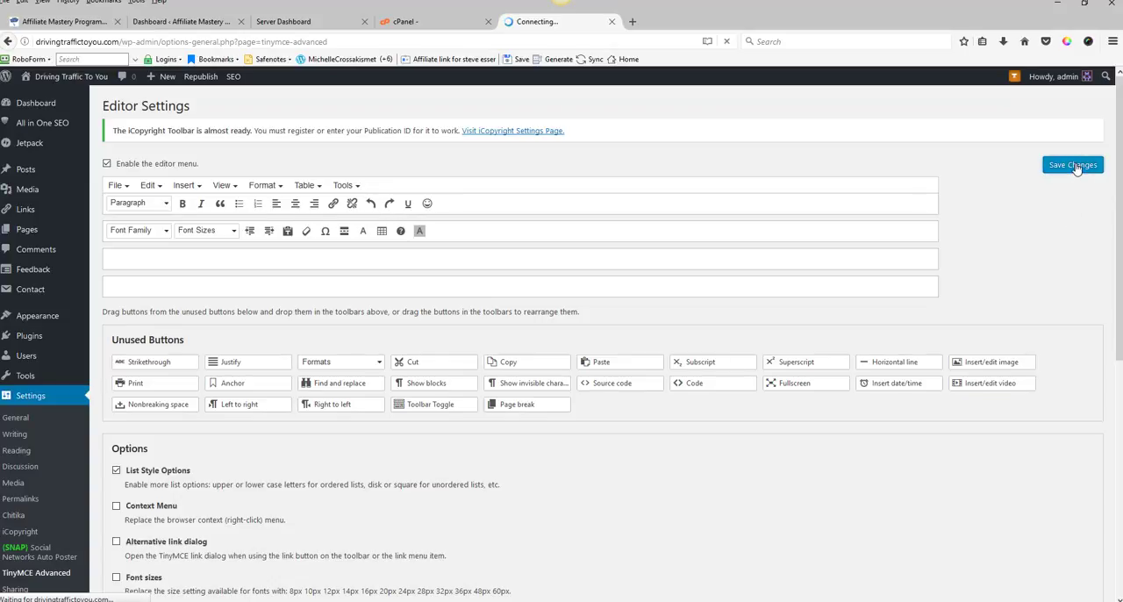